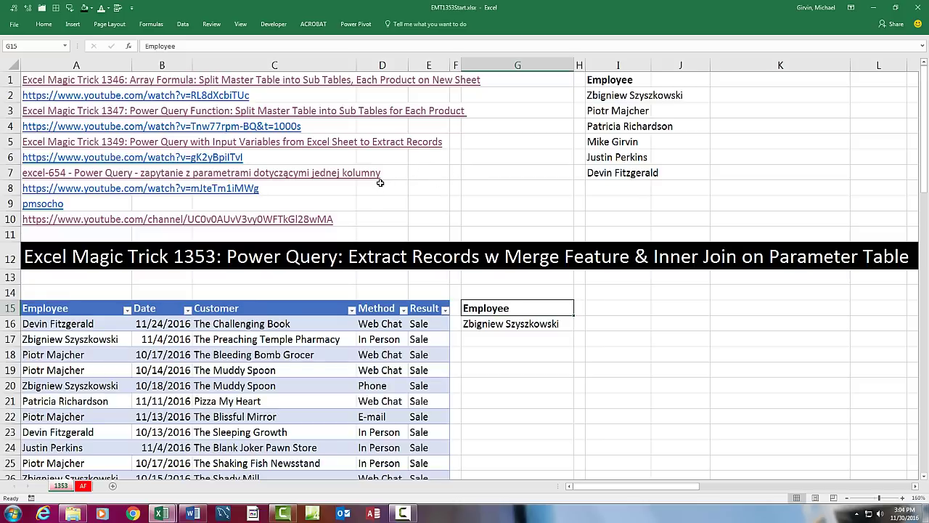
- Highlight the two sales records whose employee matches the criteria name in G16
click(281, 339)
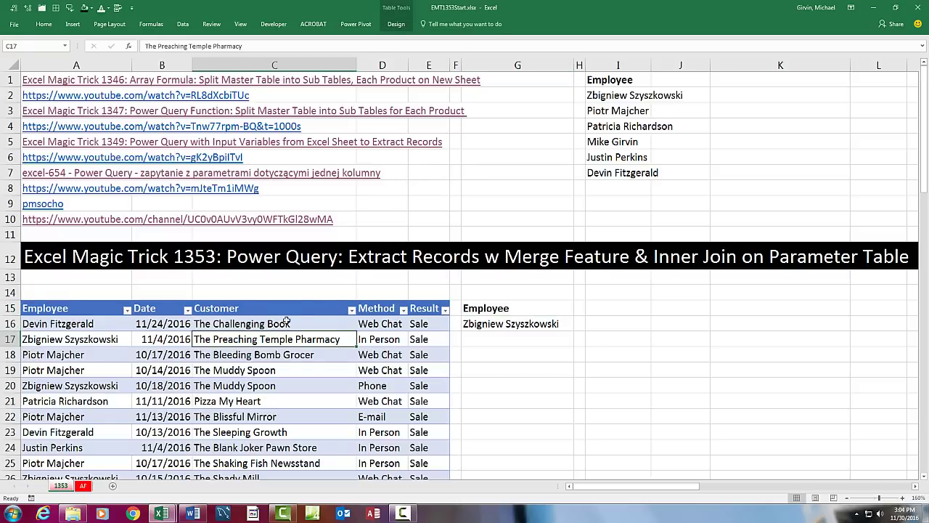
click(504, 324)
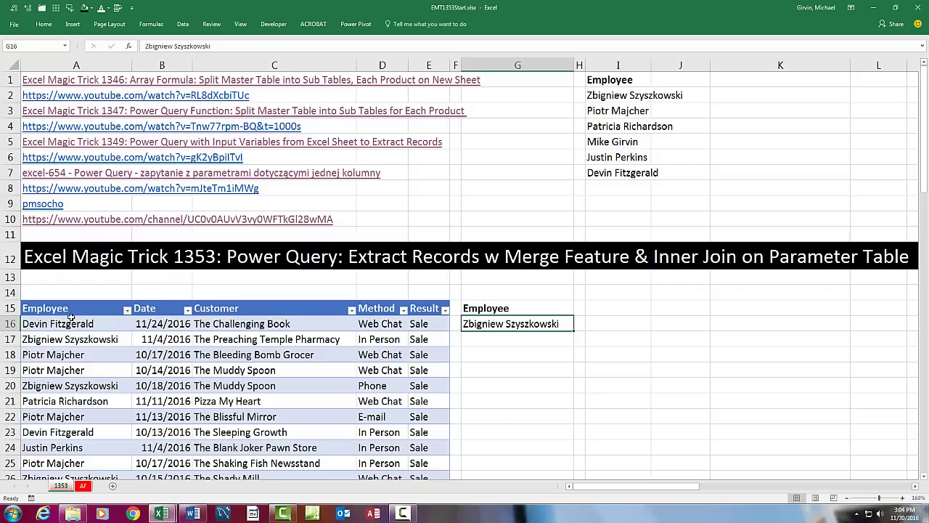
drag(78, 338, 436, 339)
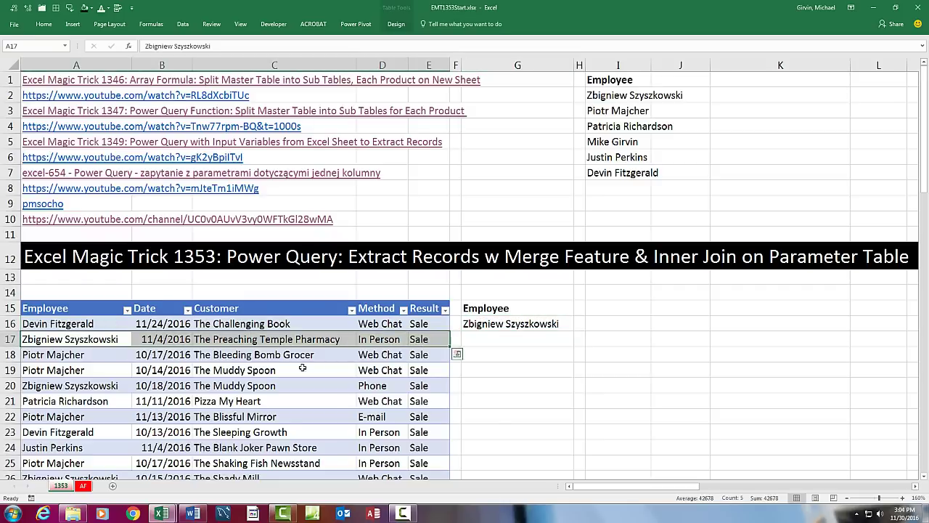
drag(45, 386, 431, 384)
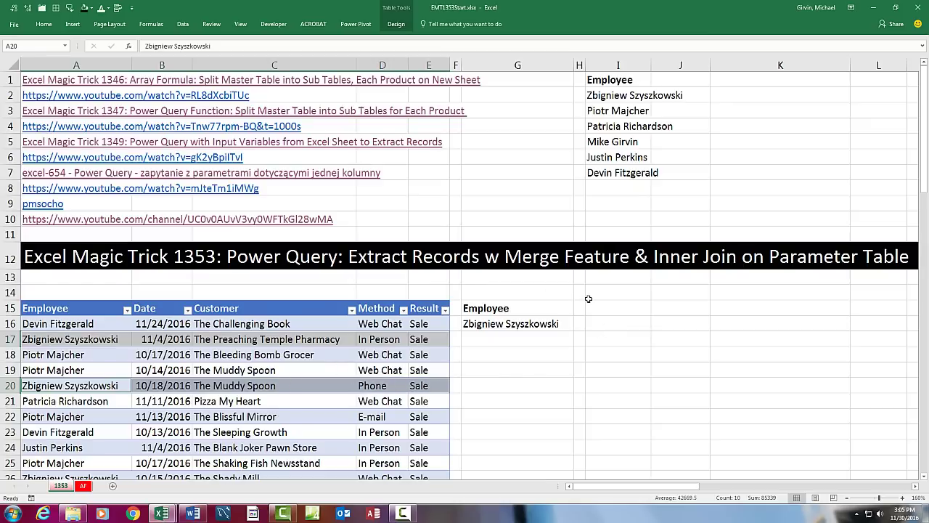
click(388, 310)
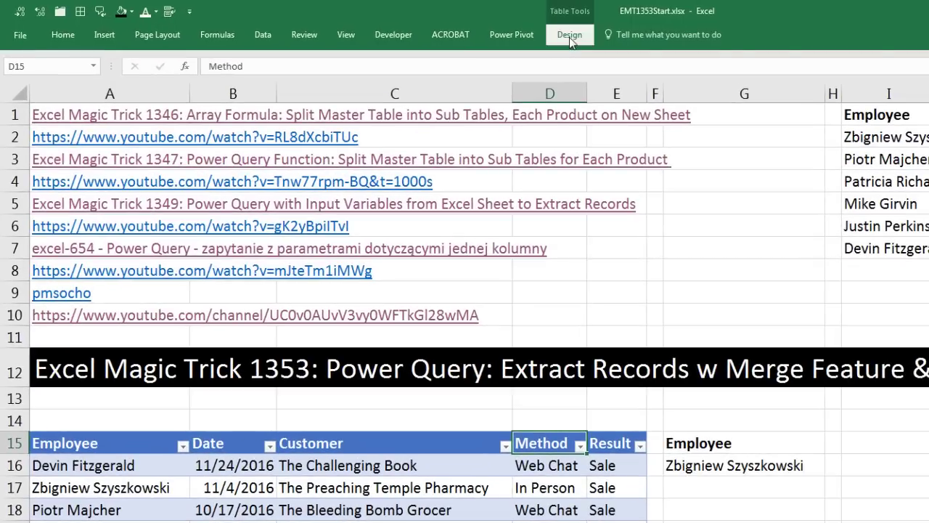
- Confirm in the table design settings that the sales table is named FactTable
click(431, 26)
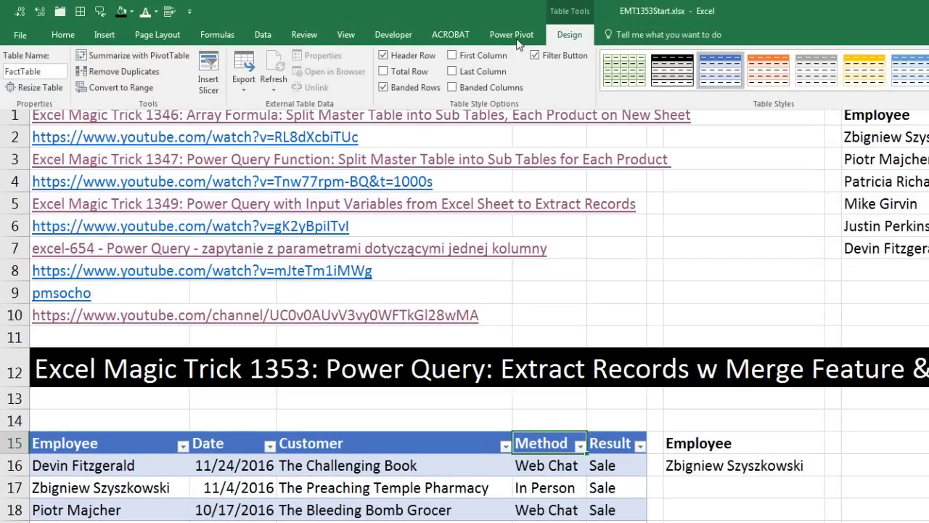
click(41, 72)
click(41, 73)
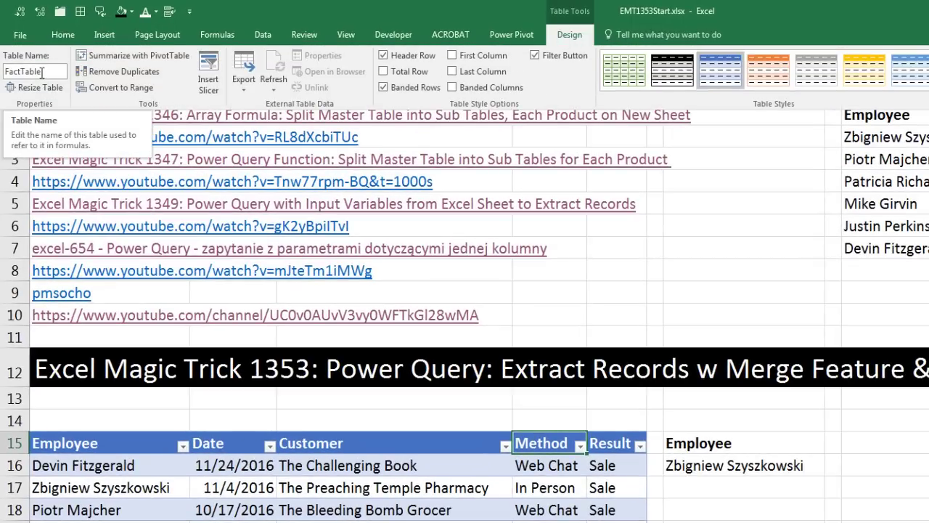
- Convert the Employee criteria cells G15:G16 into a table with headers using Ctrl+T
click(776, 443)
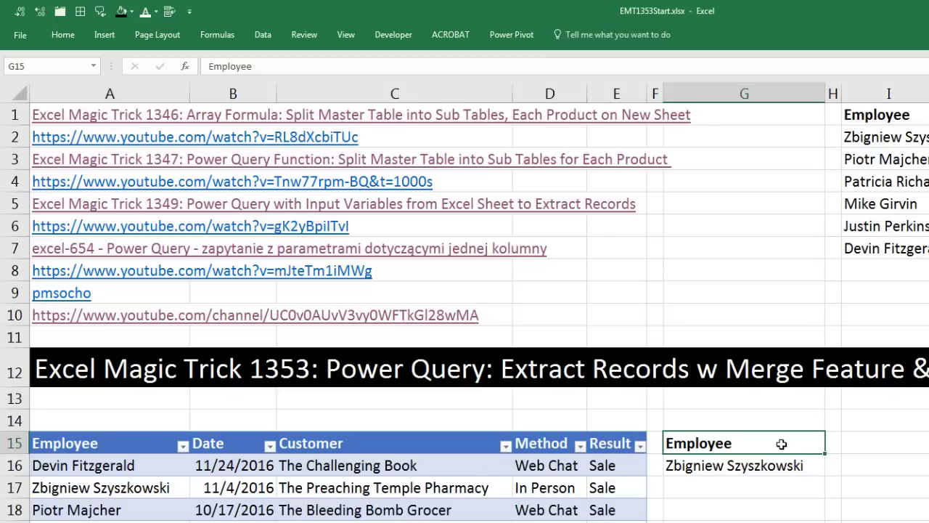
click(109, 36)
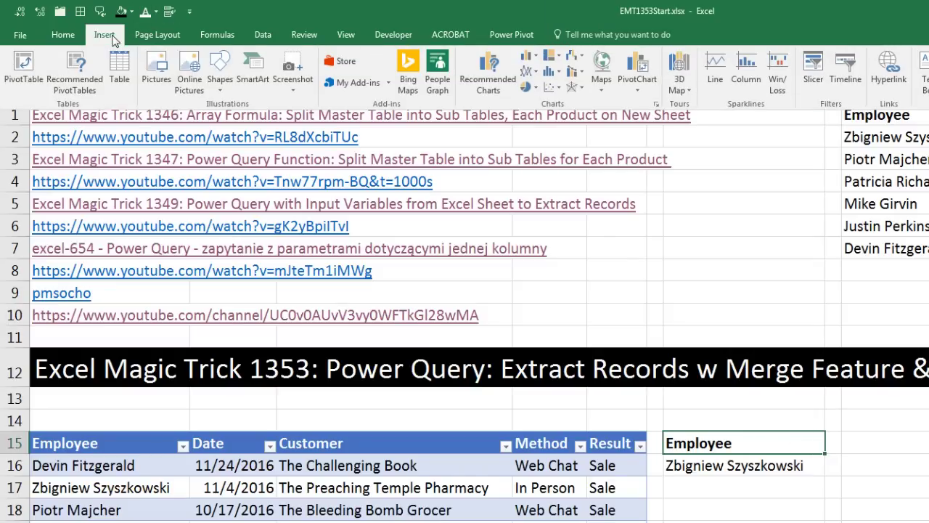
click(788, 447)
key(ctrl+t)
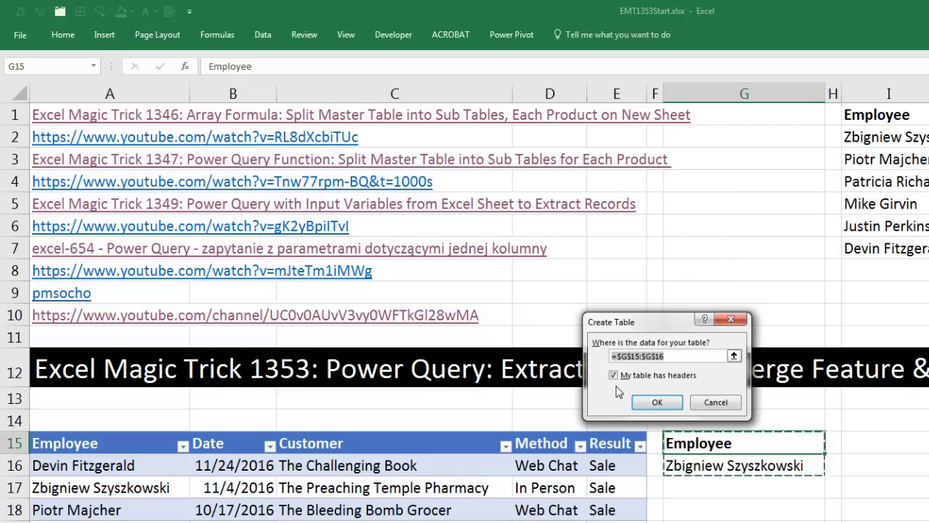
click(655, 404)
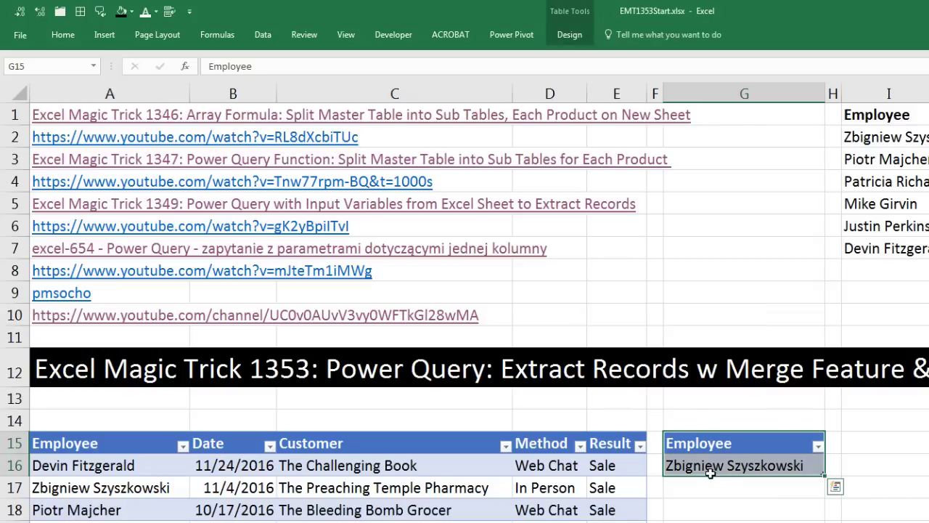
- Rename the new table from Table7 to EmployeeTable
click(580, 36)
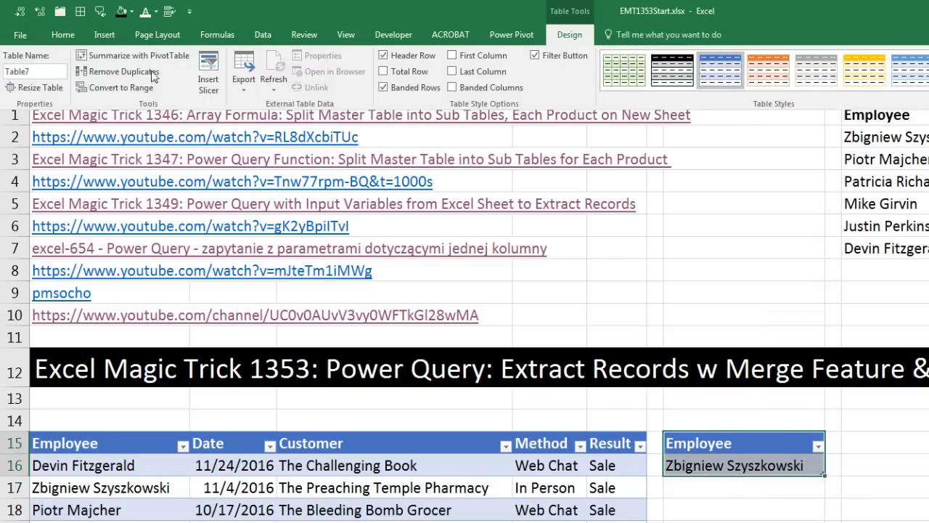
click(43, 69)
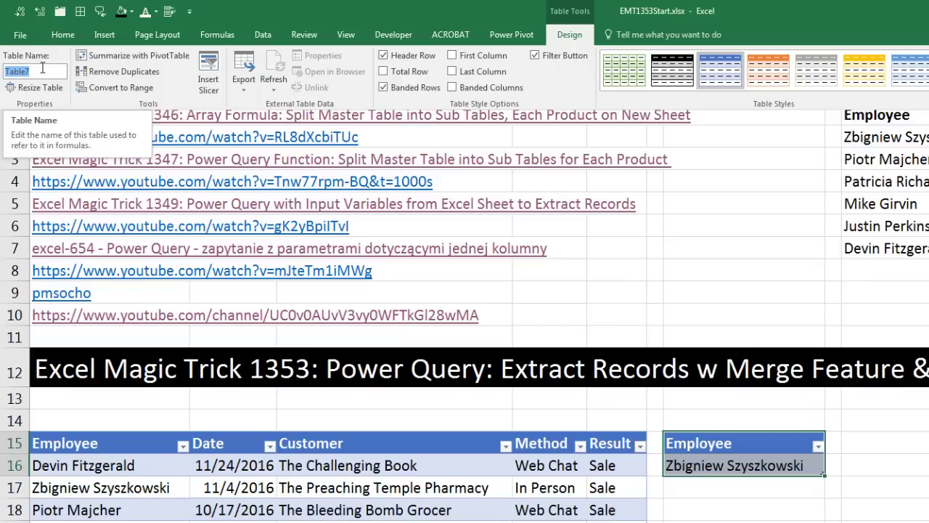
text(EmployeeTable)
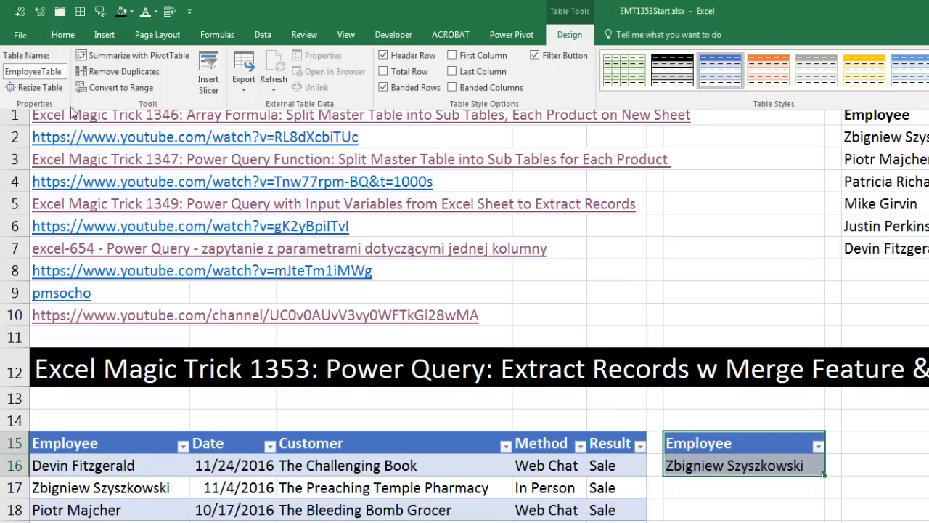
key(Return)
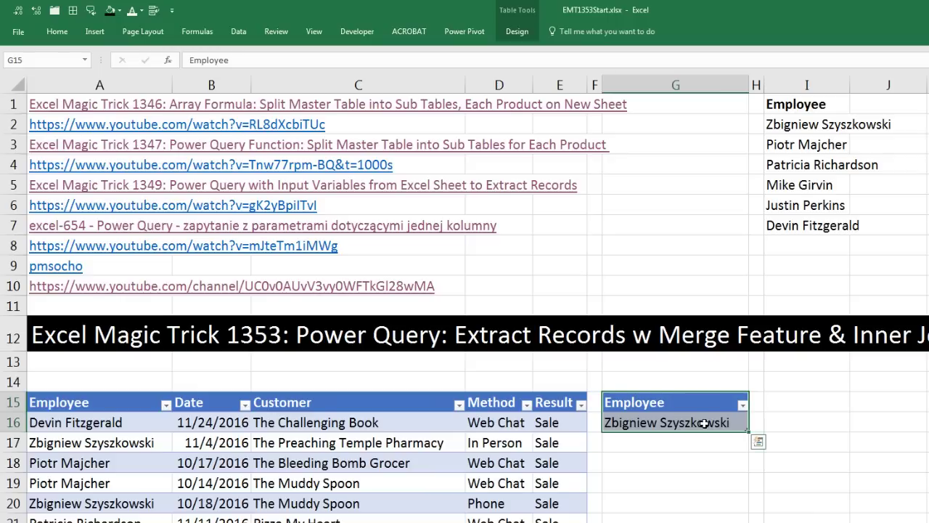
- Give G16 a List data validation sourced from the employee names in $I$2:$I$7
click(704, 424)
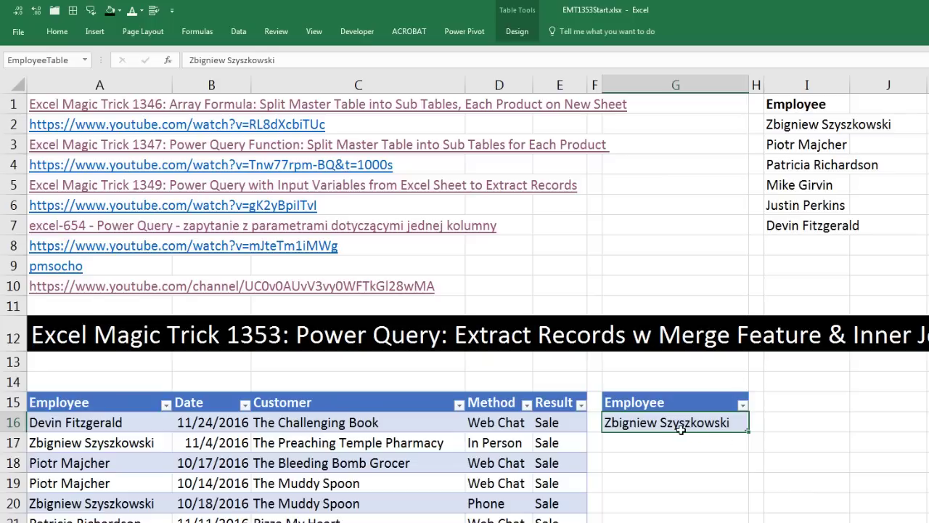
click(238, 33)
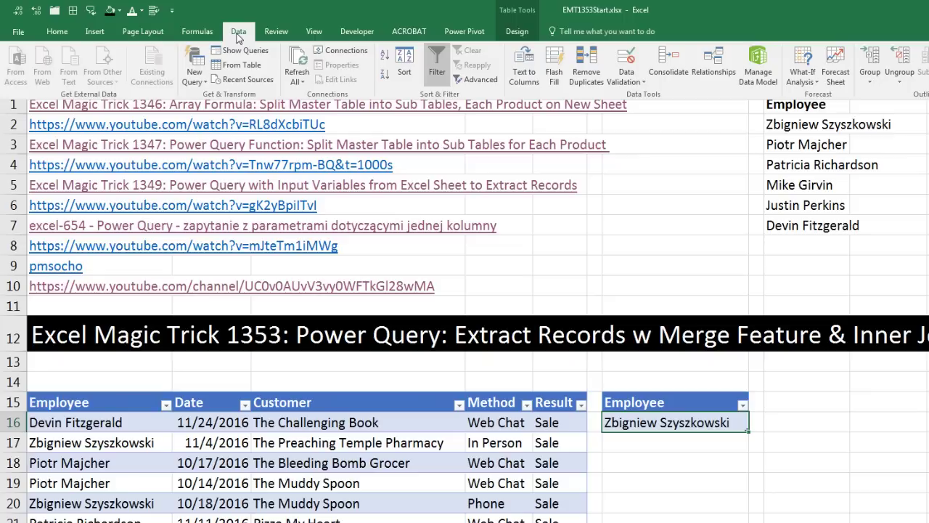
click(629, 58)
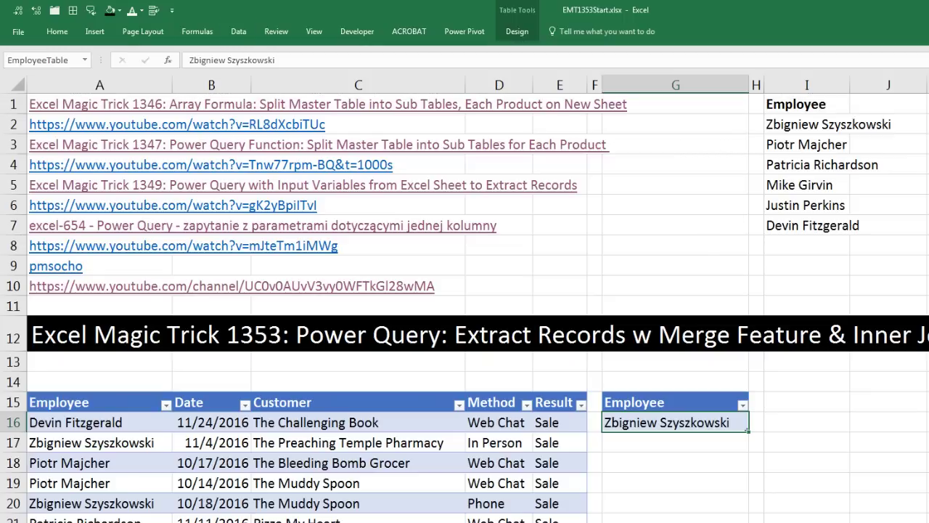
key(alt)
key(d)
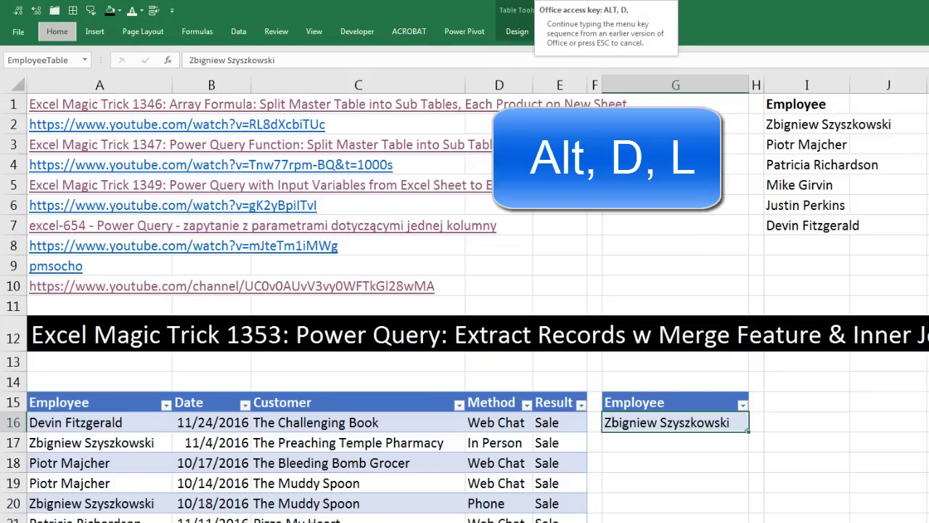
key(l)
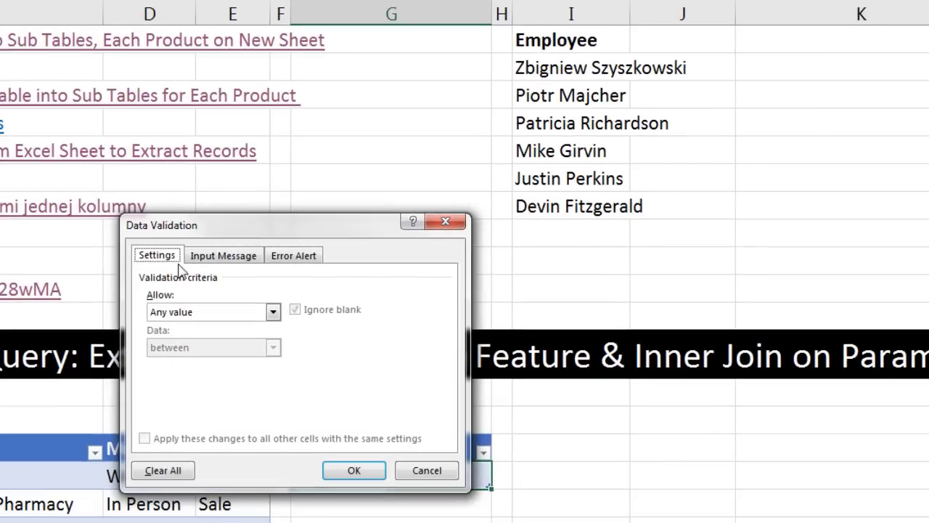
key(Tab)
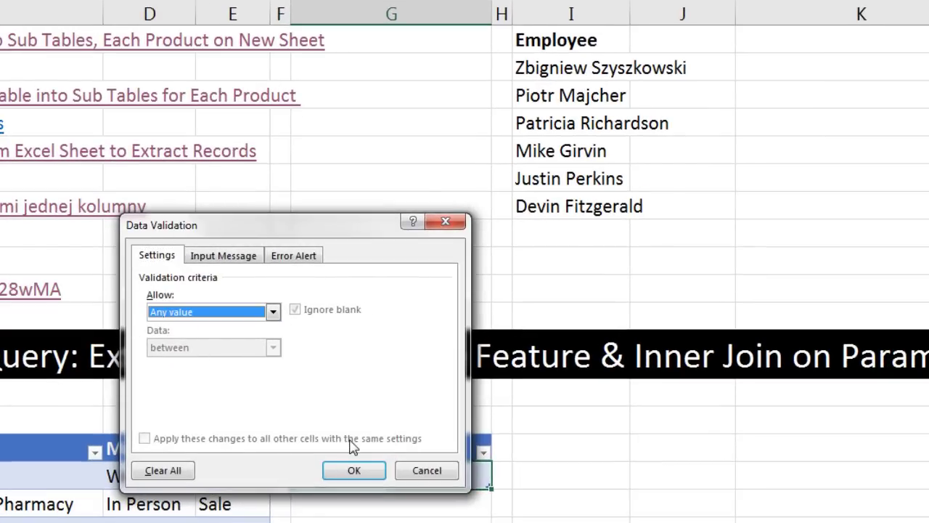
key(l)
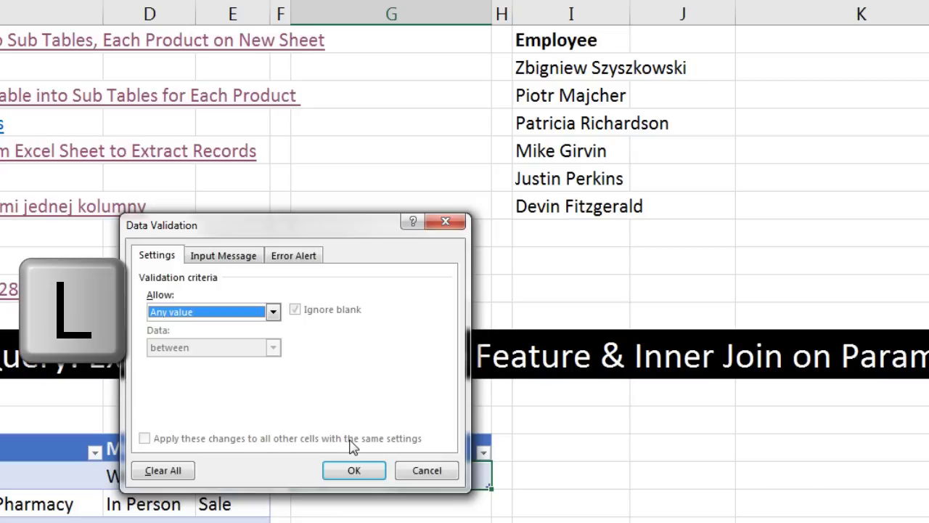
key(alt+Down)
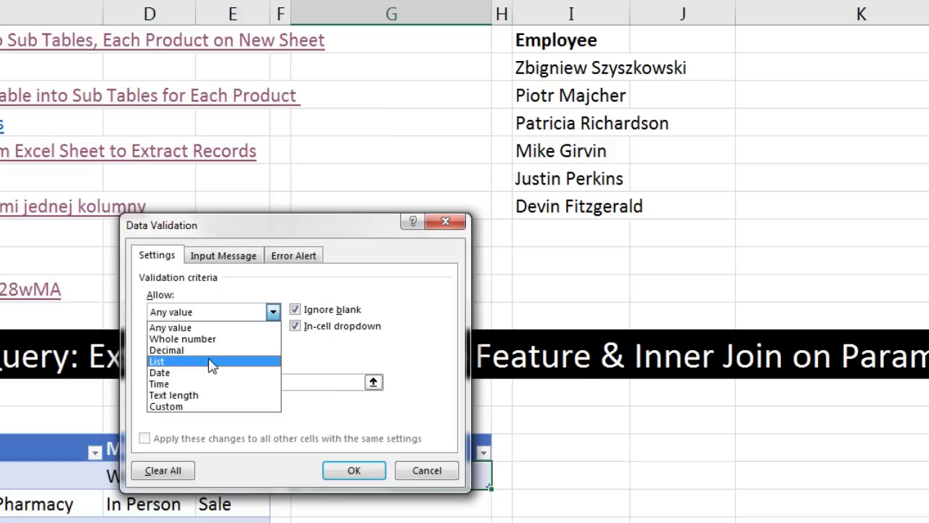
key(Tab)
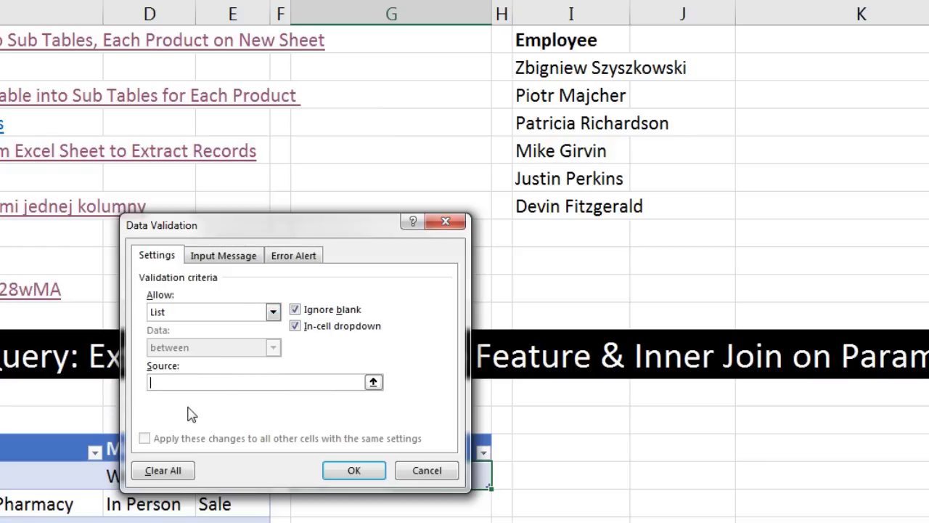
drag(556, 63, 599, 207)
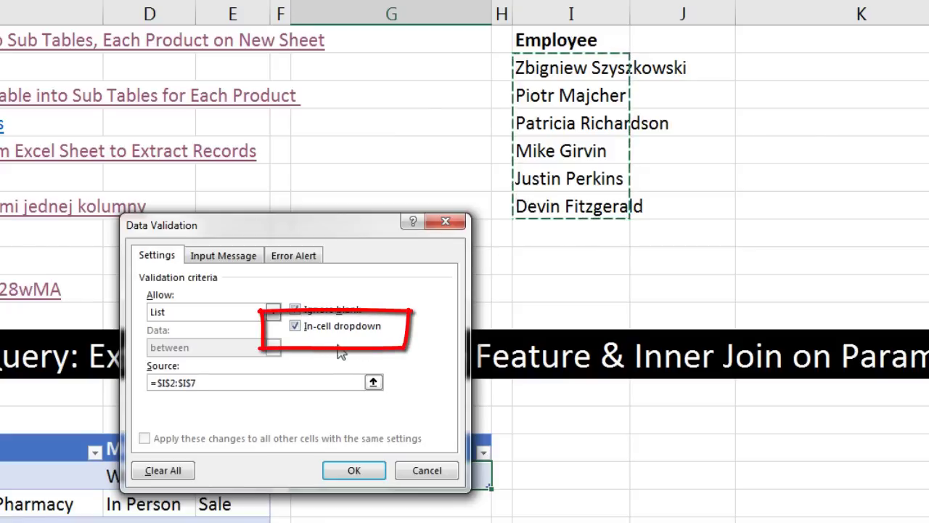
- Apply the validation and test the G16 drop-down by switching employees, ending on the first one
click(355, 481)
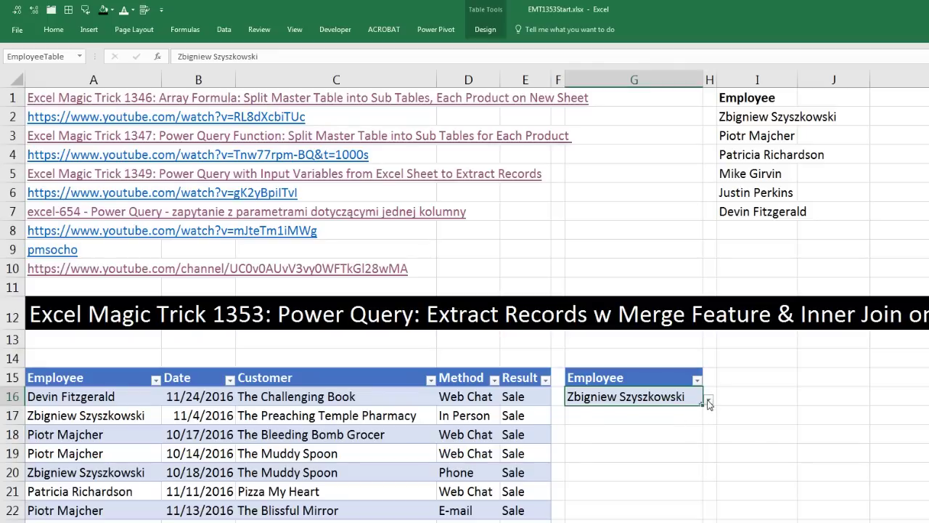
click(500, 479)
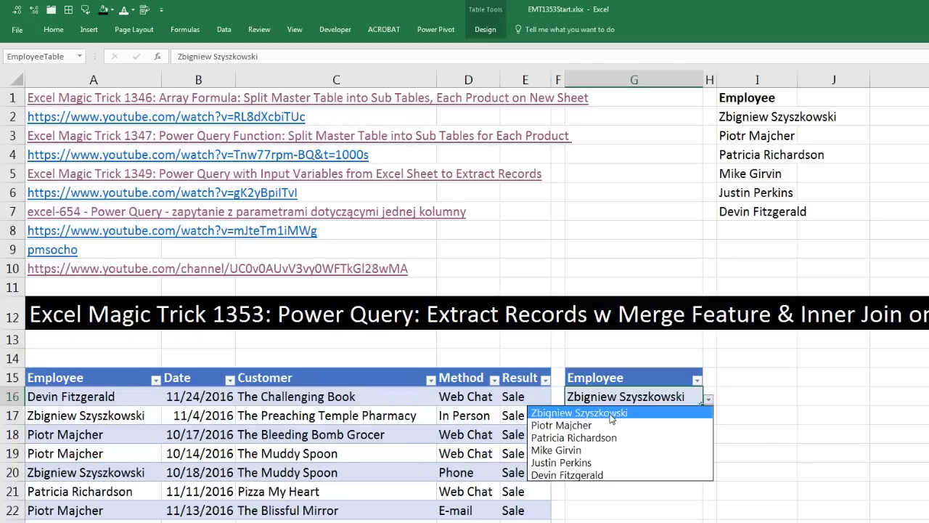
click(577, 451)
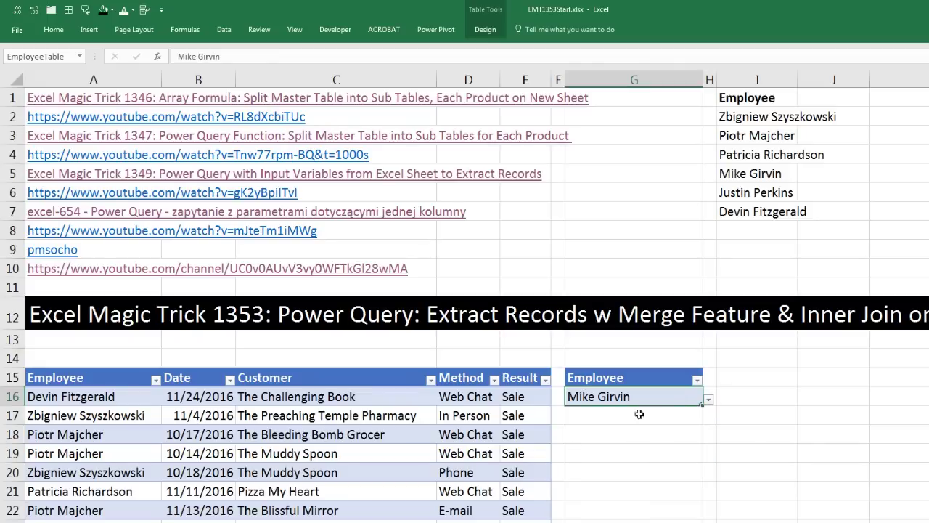
click(708, 402)
click(627, 410)
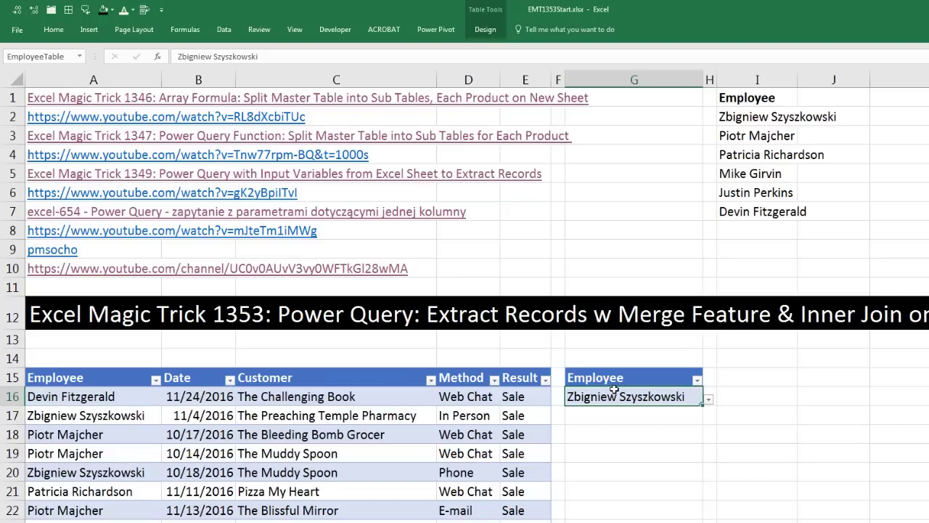
- Load the FactTable sales records into the Power Query Editor with Data > From Table
click(352, 377)
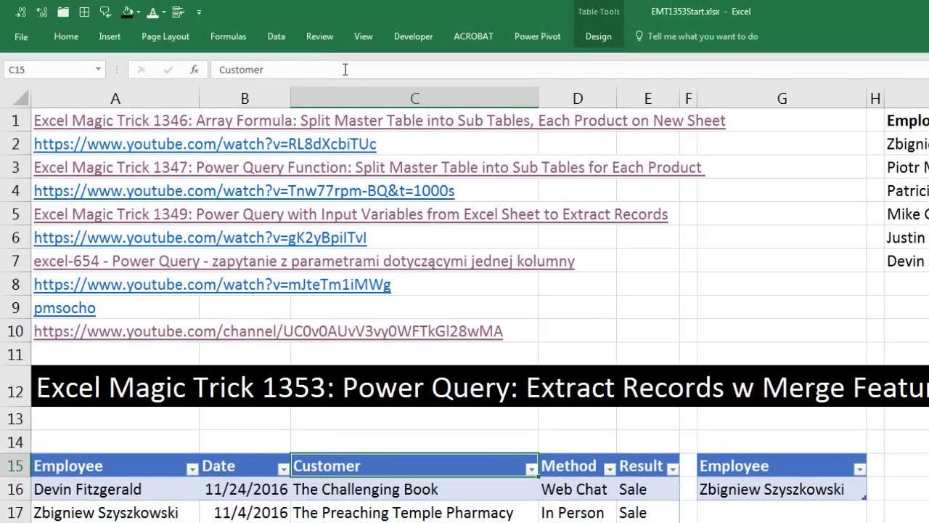
click(282, 39)
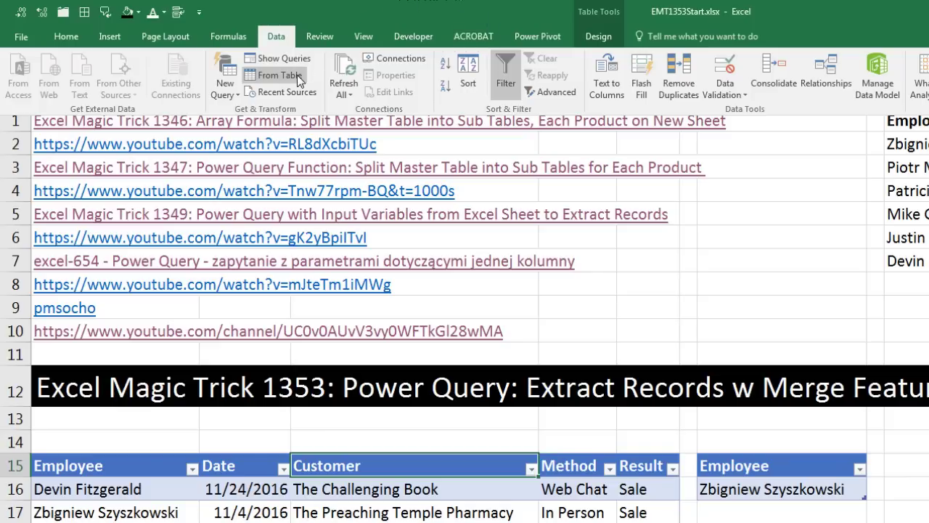
click(261, 80)
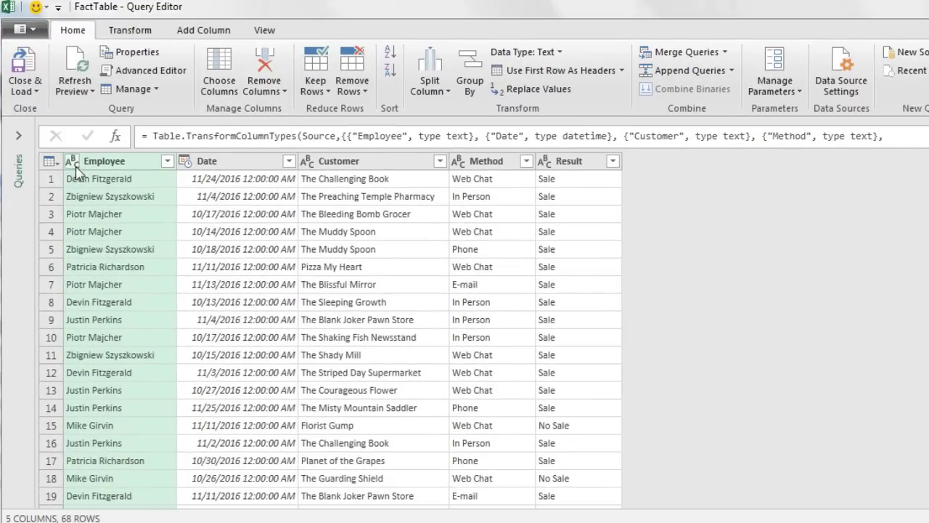
- Change the Date column's data type from date/time to Date only, then bring up Close & Load
click(186, 163)
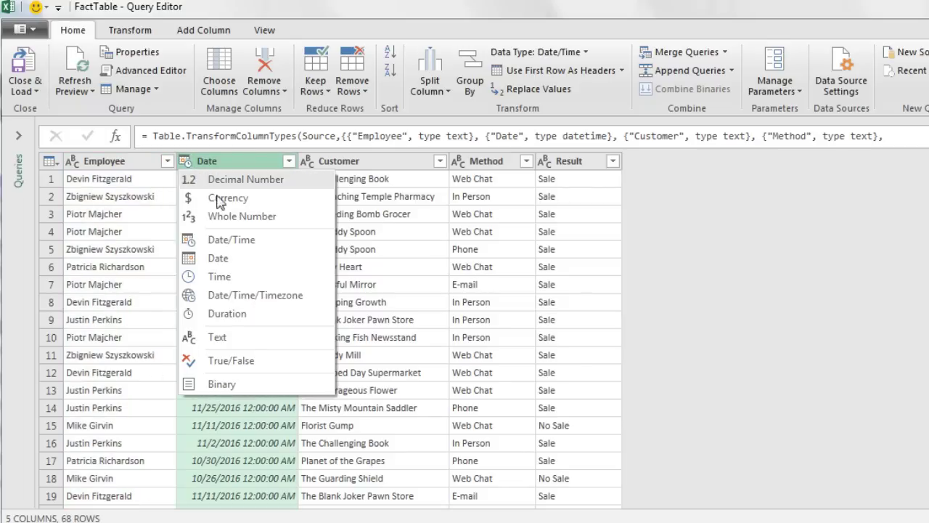
click(218, 259)
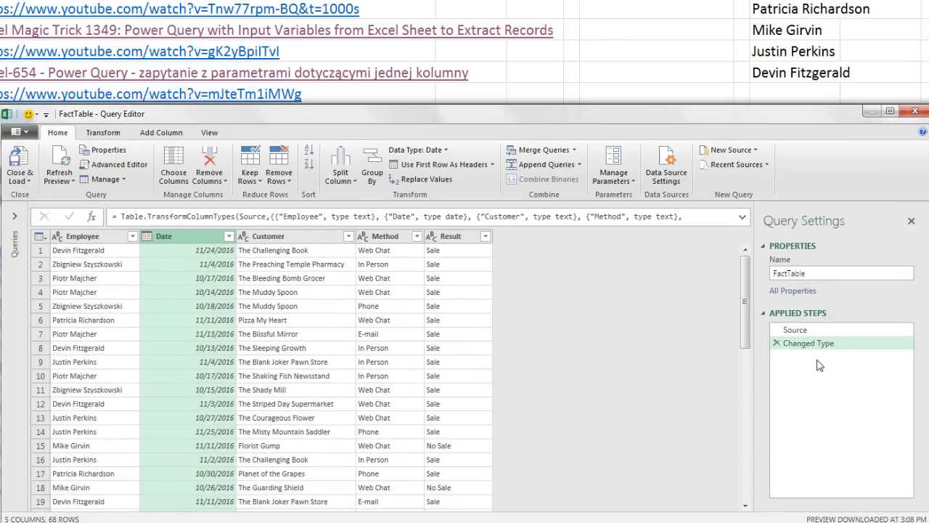
click(29, 181)
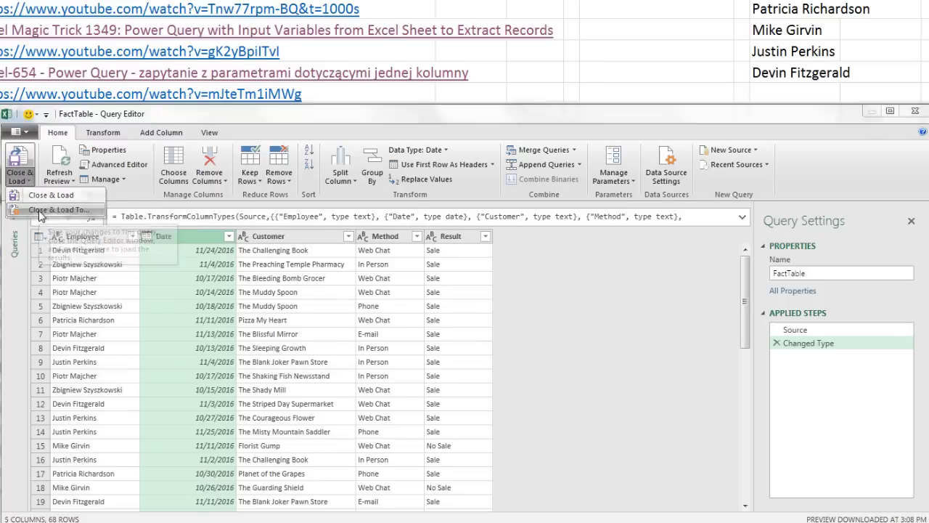
- Load FactTable as Only Create Connection, then select the Employee parameter table
click(40, 211)
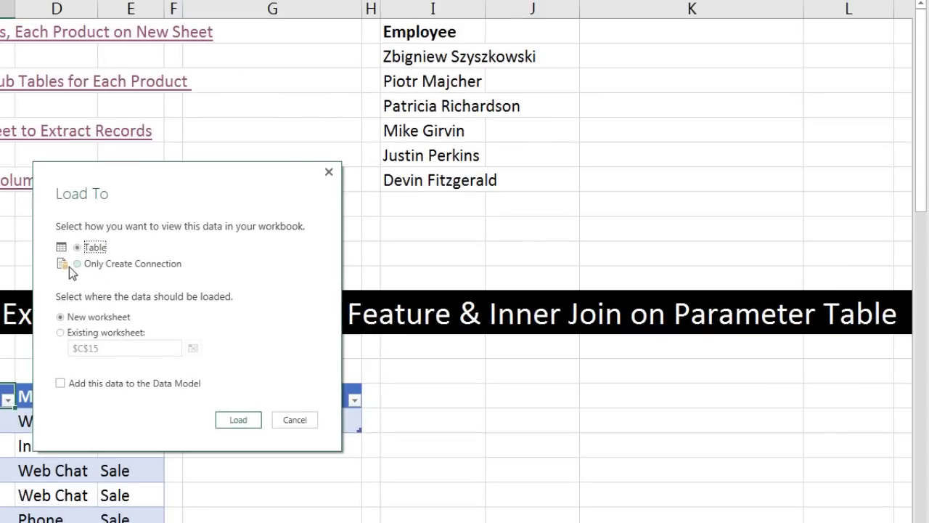
click(76, 264)
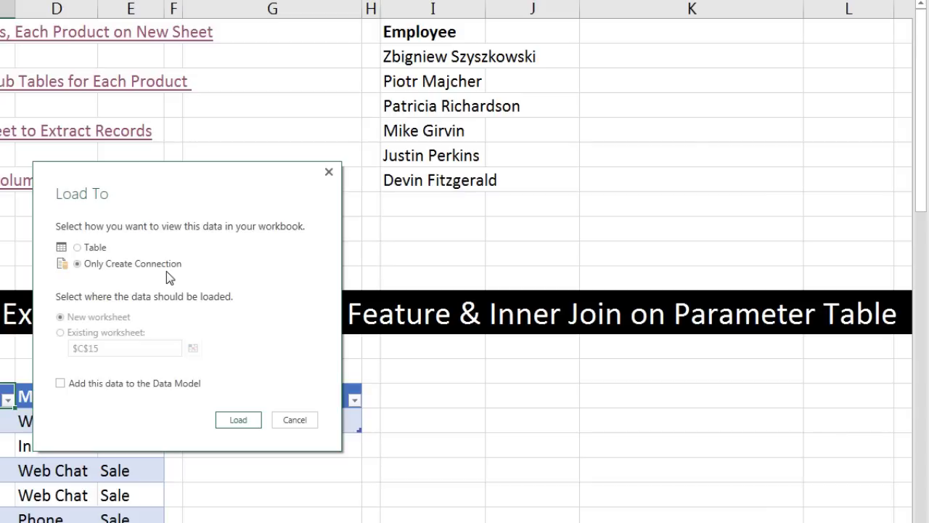
click(245, 423)
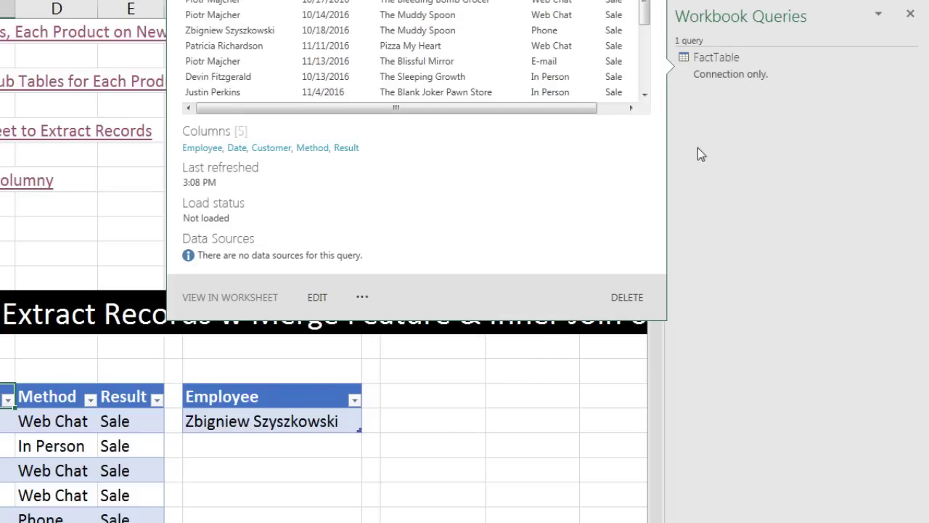
click(280, 398)
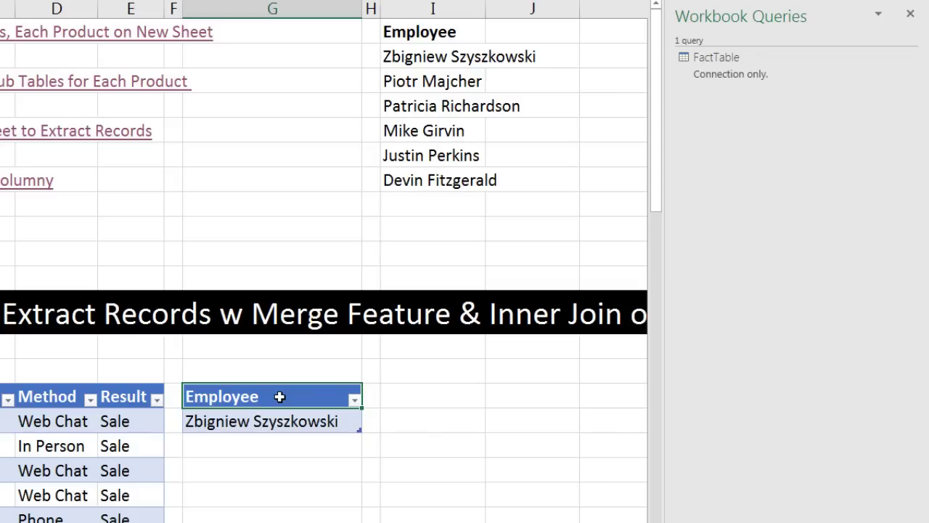
- Create an EmployeeTable query with Alt+A, P, T and load it as connection only
key(alt+a)
key(p)
key(t)
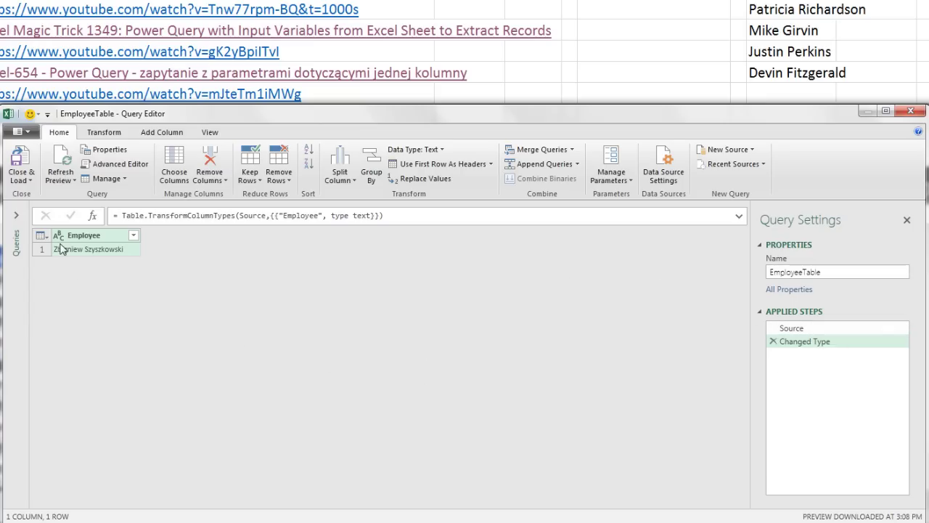
click(21, 179)
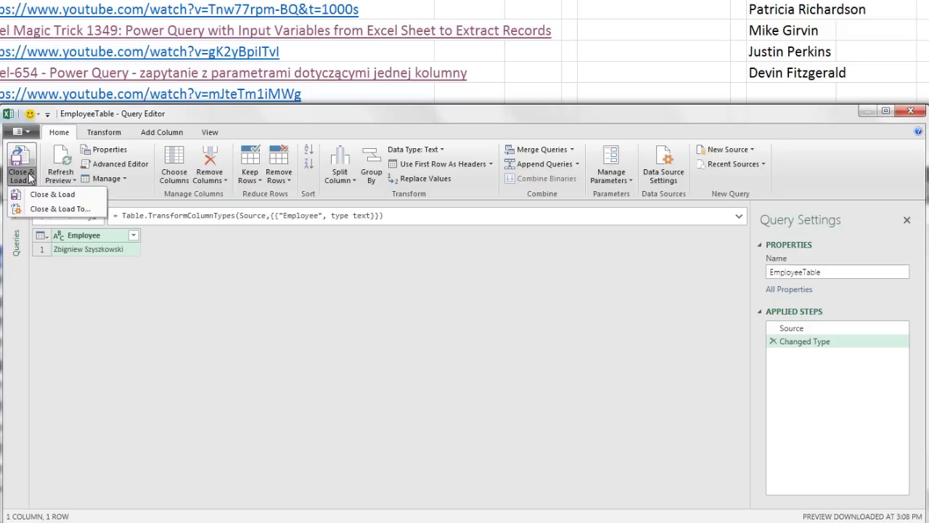
click(30, 210)
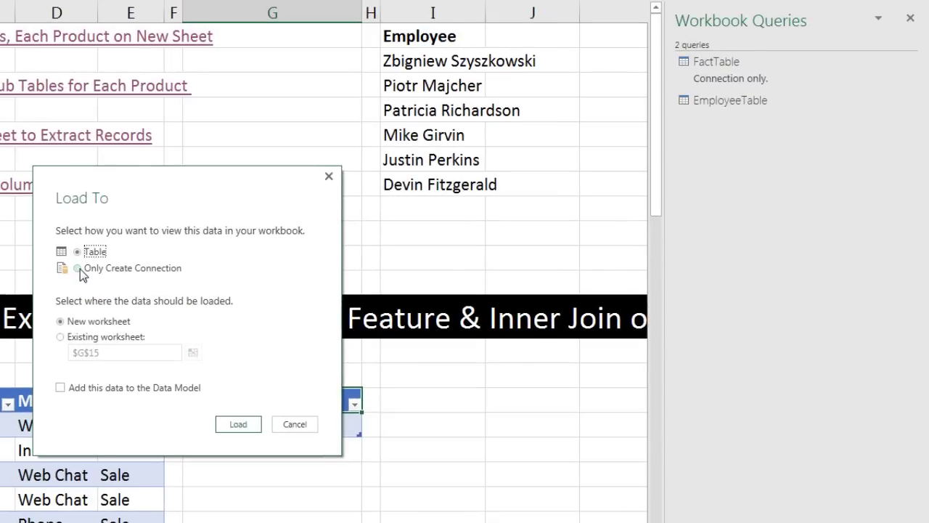
click(215, 226)
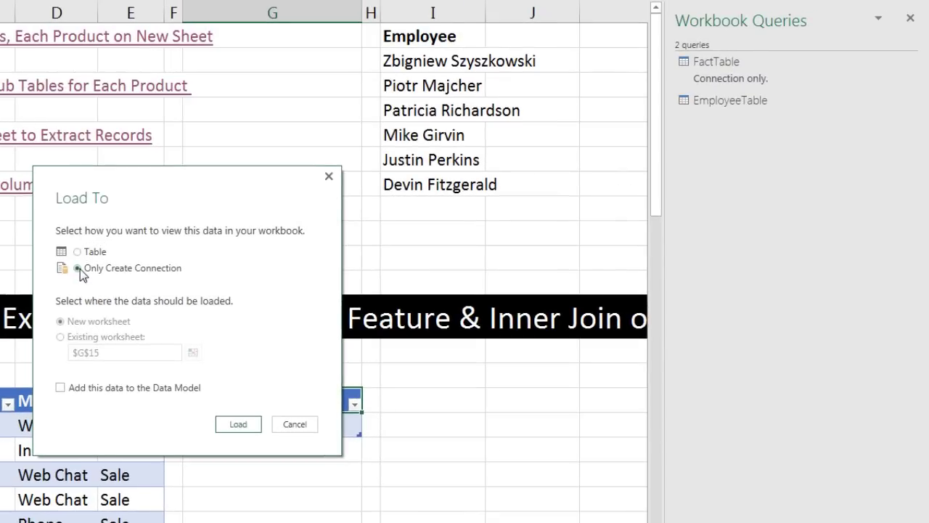
click(238, 424)
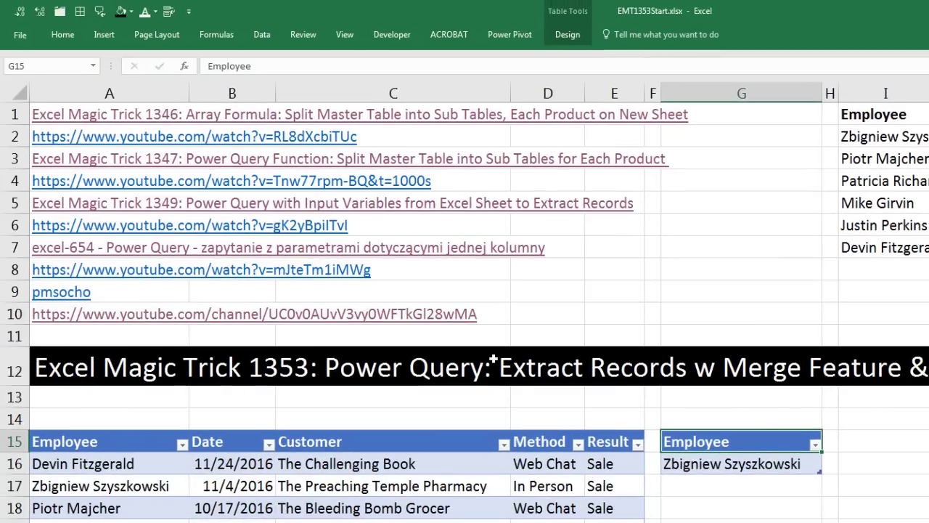
- Merge FactTable with EmployeeTable through Combine Queries, matching on each table's Employee column
click(267, 36)
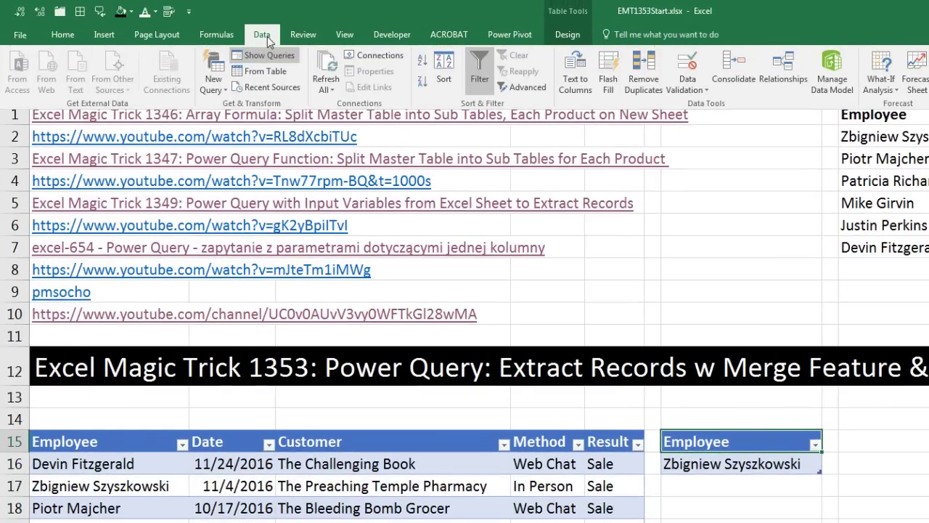
click(222, 89)
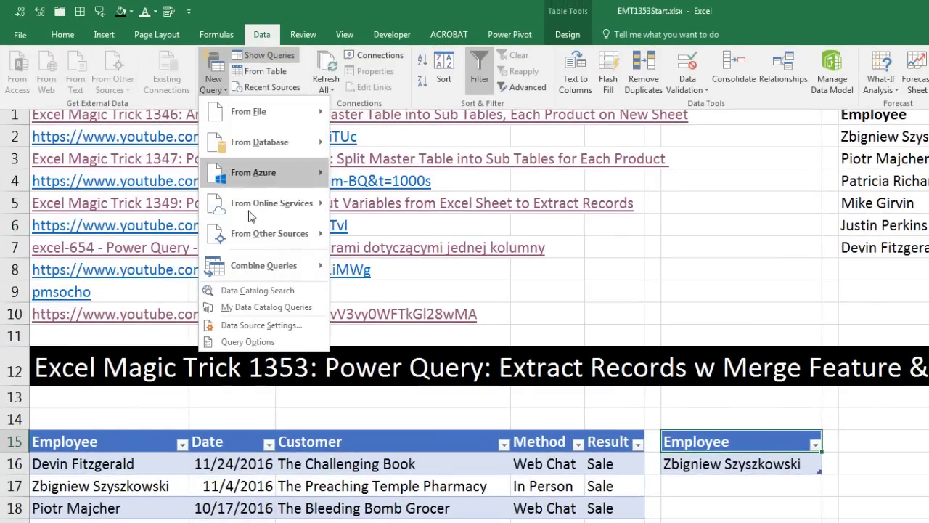
mouse_move(261, 266)
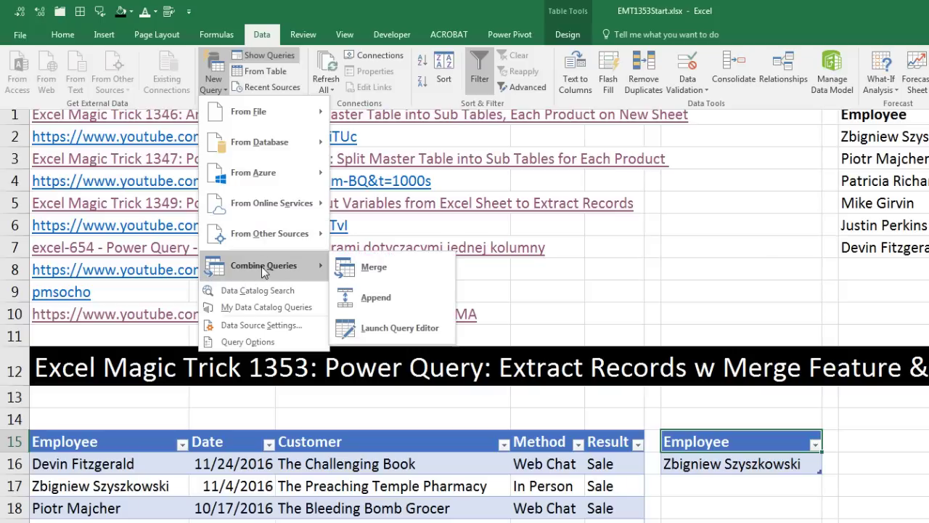
click(375, 268)
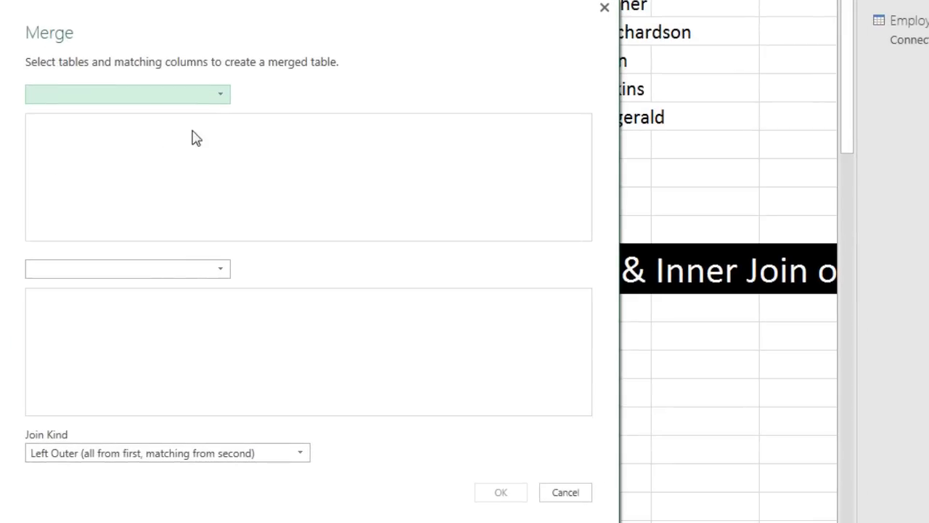
click(221, 96)
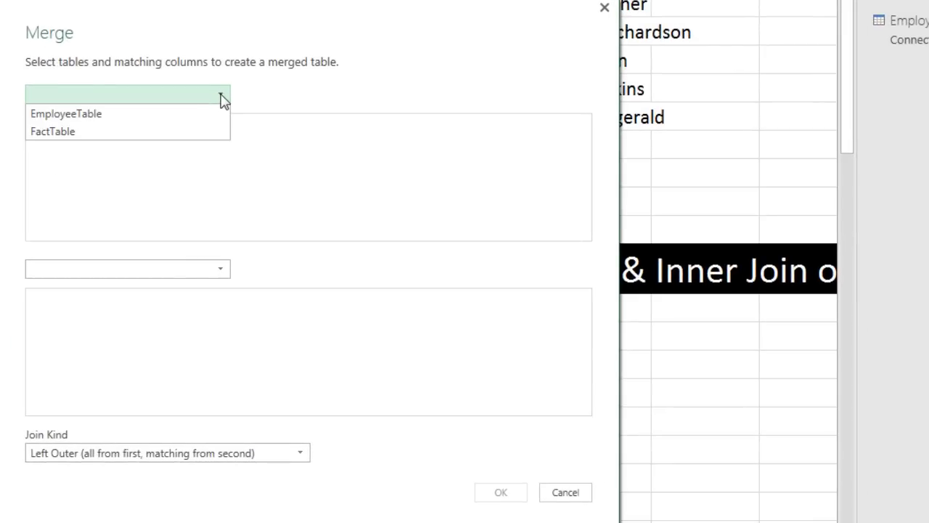
click(161, 125)
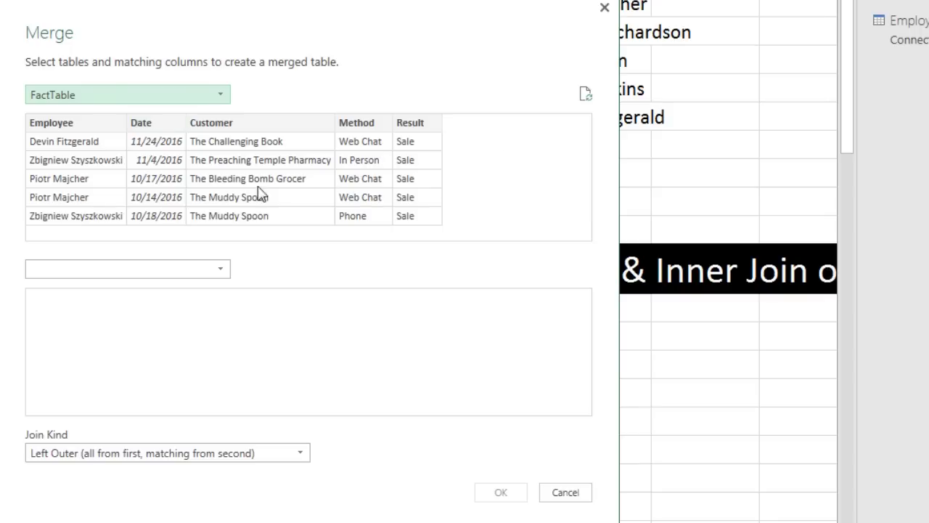
click(220, 273)
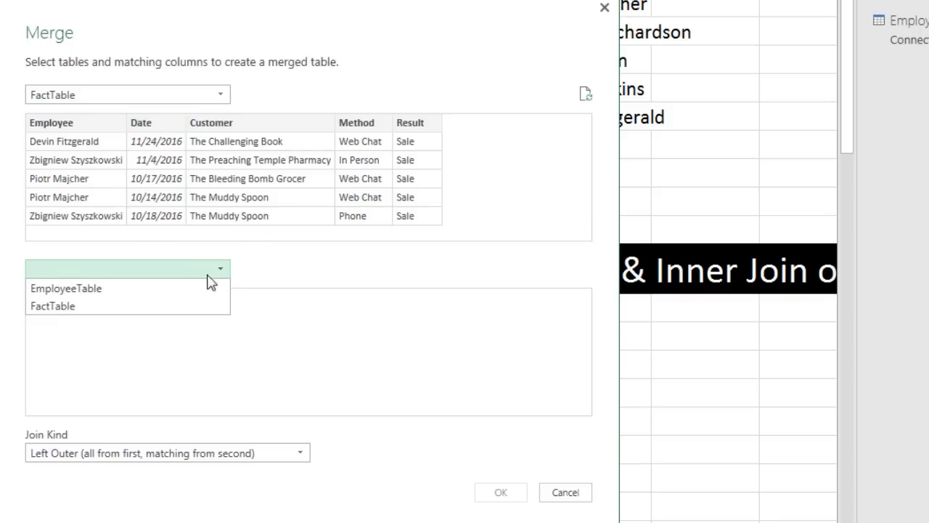
click(182, 291)
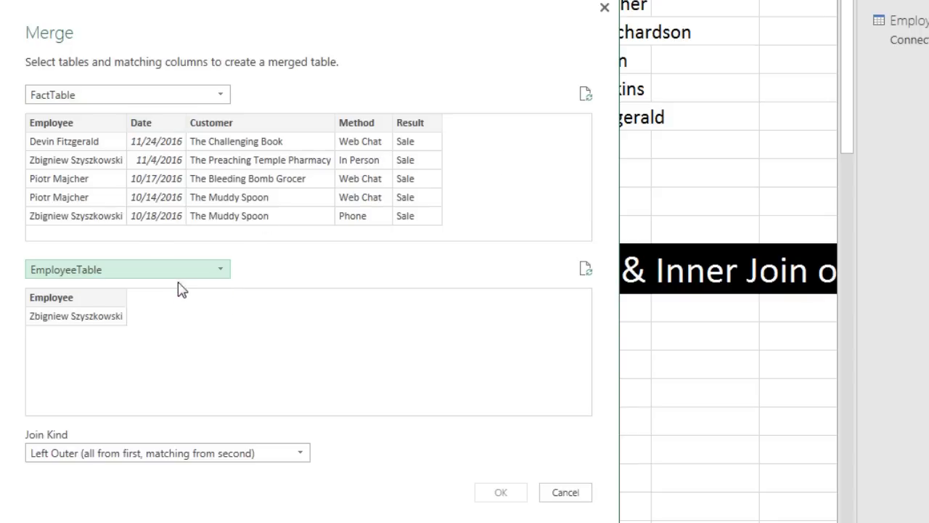
click(79, 129)
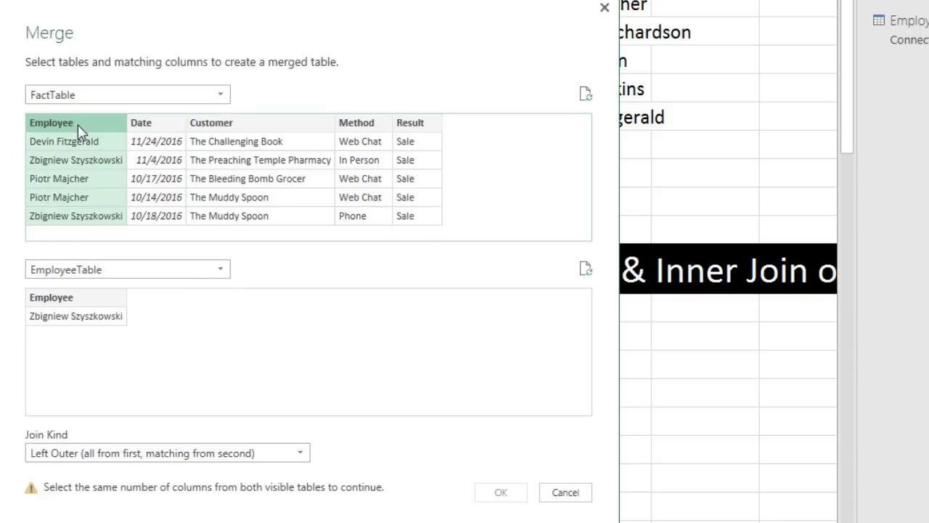
click(93, 306)
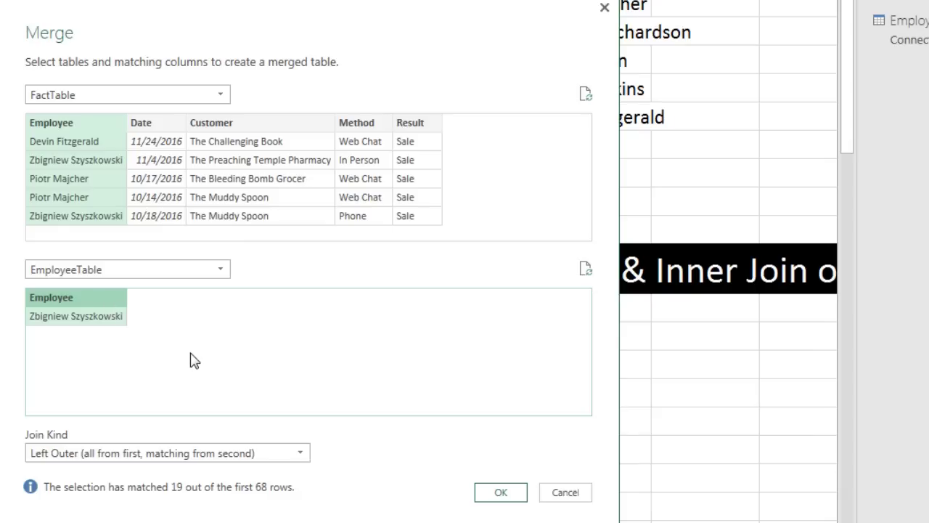
- Try Right Outer, then set the join kind to Inner (only matching rows) and confirm
click(299, 454)
click(117, 489)
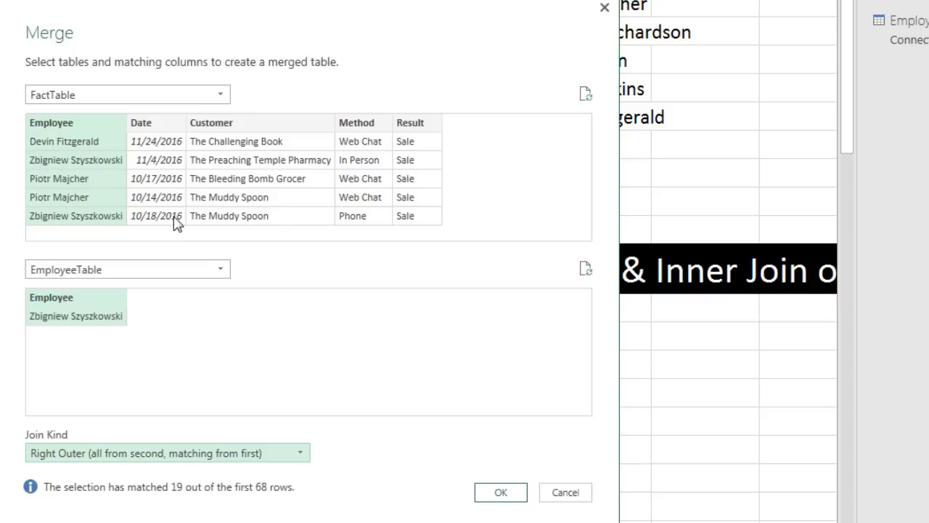
click(88, 456)
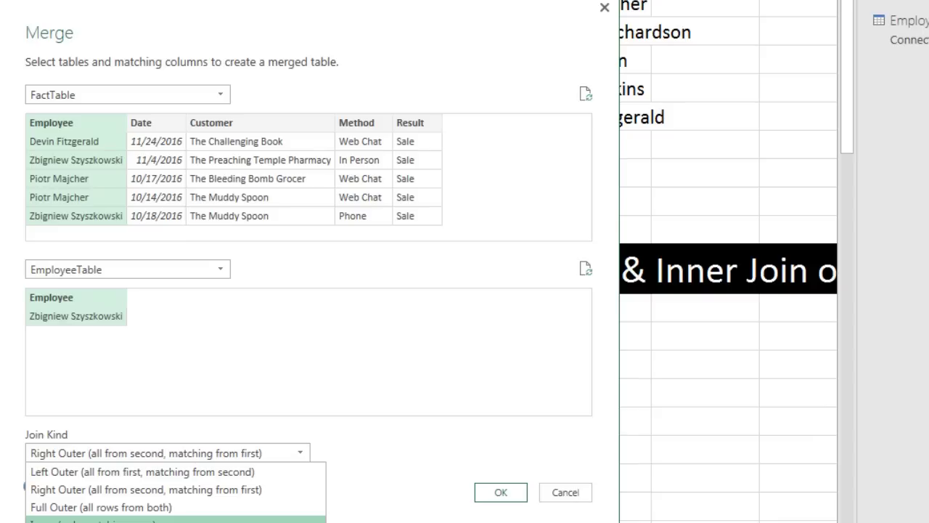
click(94, 520)
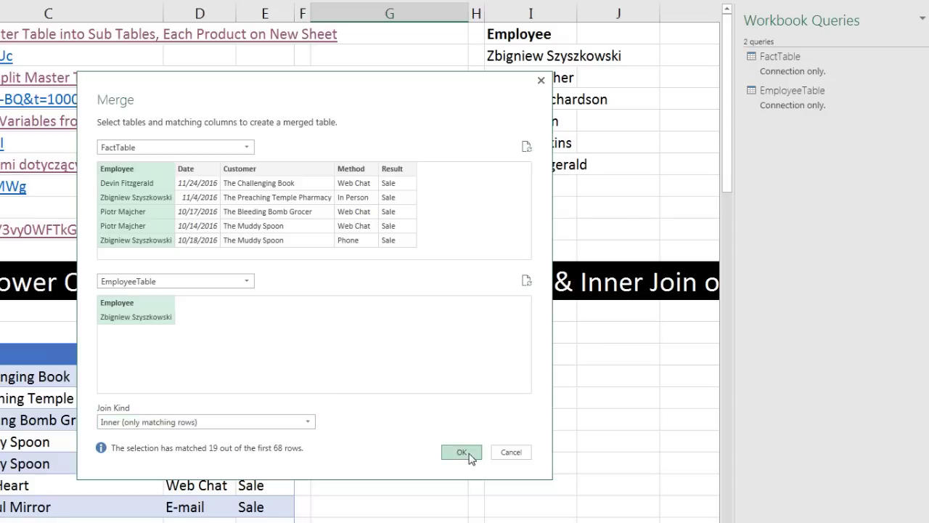
click(501, 490)
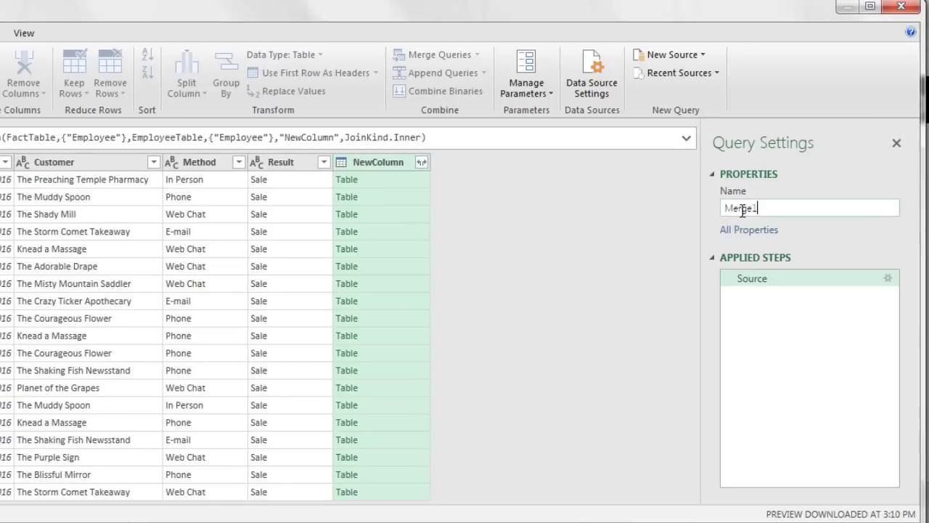
- Rename the merge query to ExtractedRecordsTable and remove the NewColumn of nested tables
drag(777, 241, 723, 243)
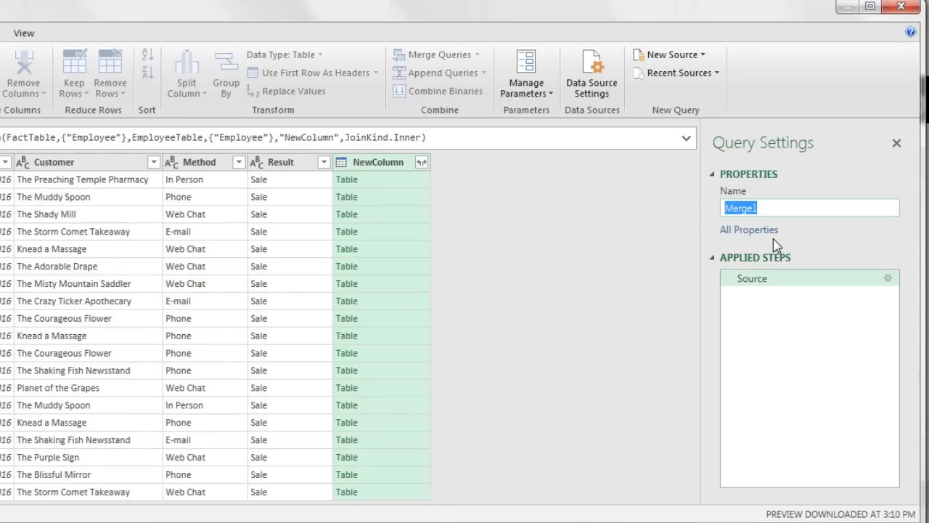
text(ExtractedRecordsTable)
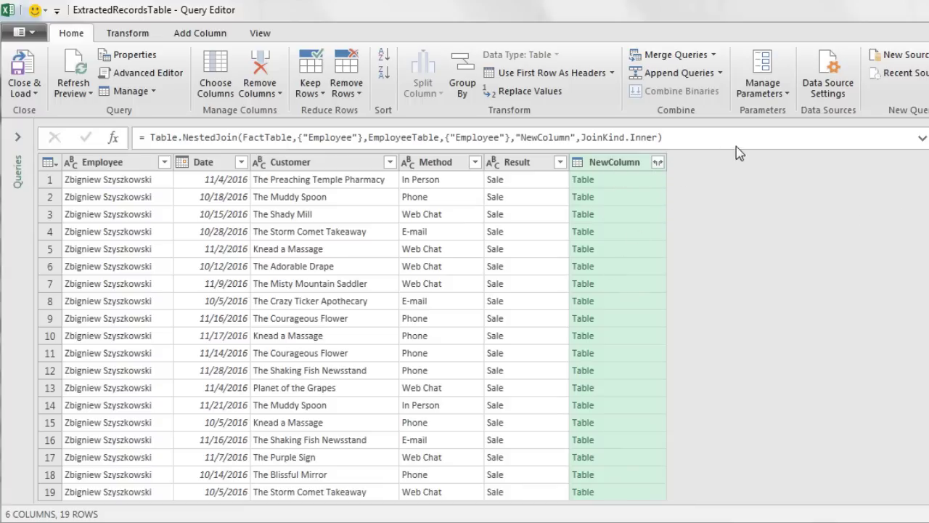
click(658, 163)
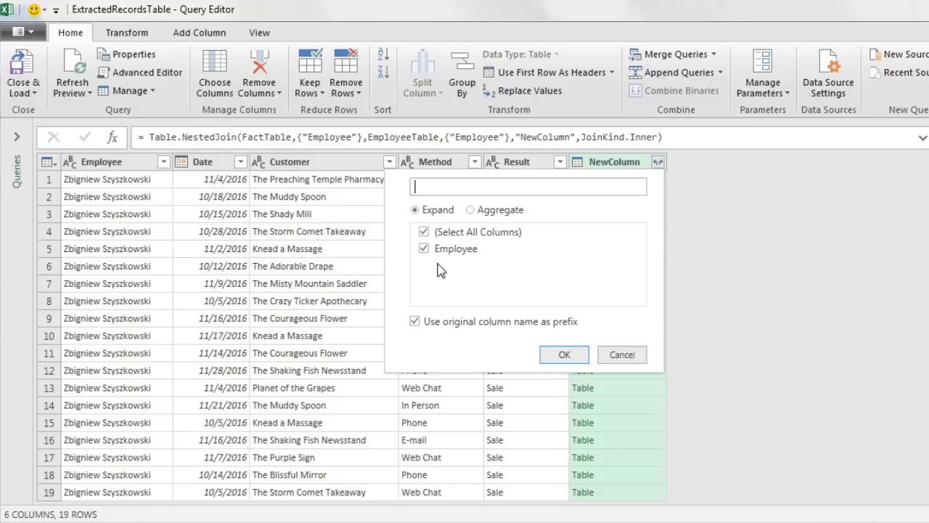
key(Escape)
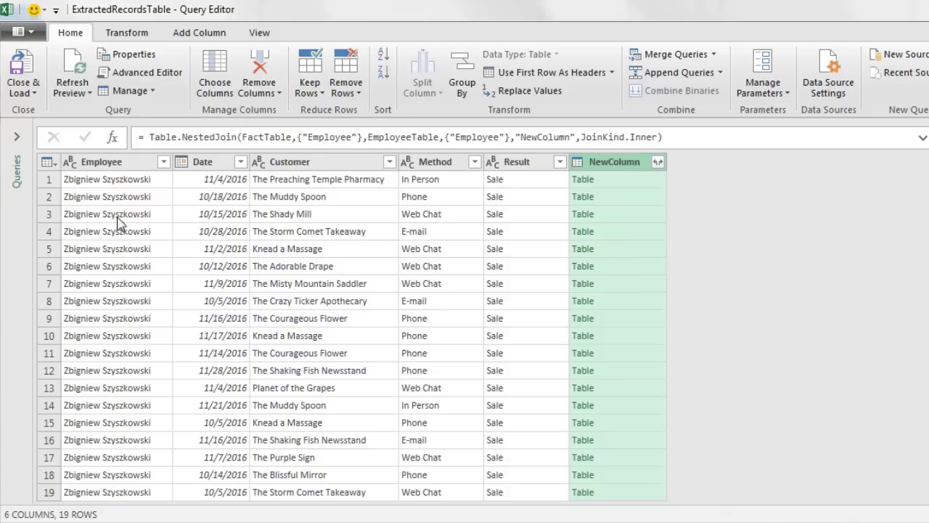
right_click(617, 167)
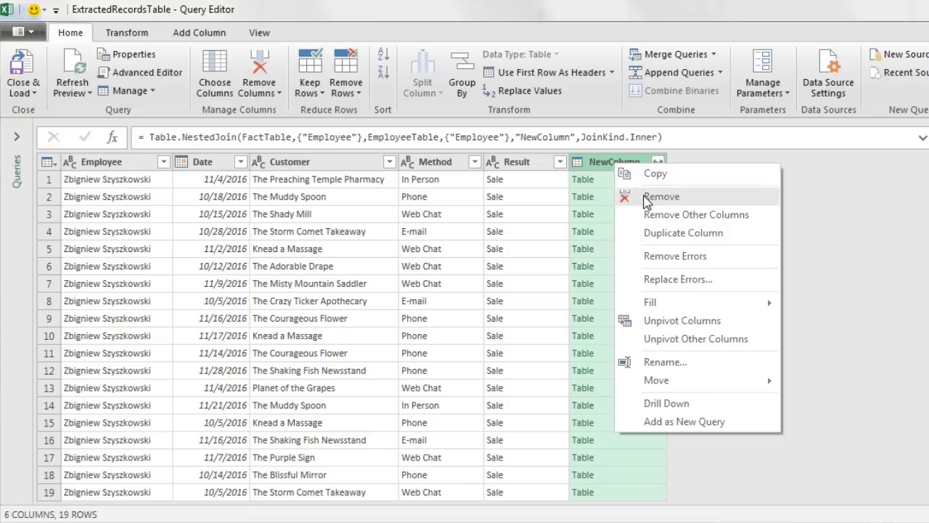
click(657, 196)
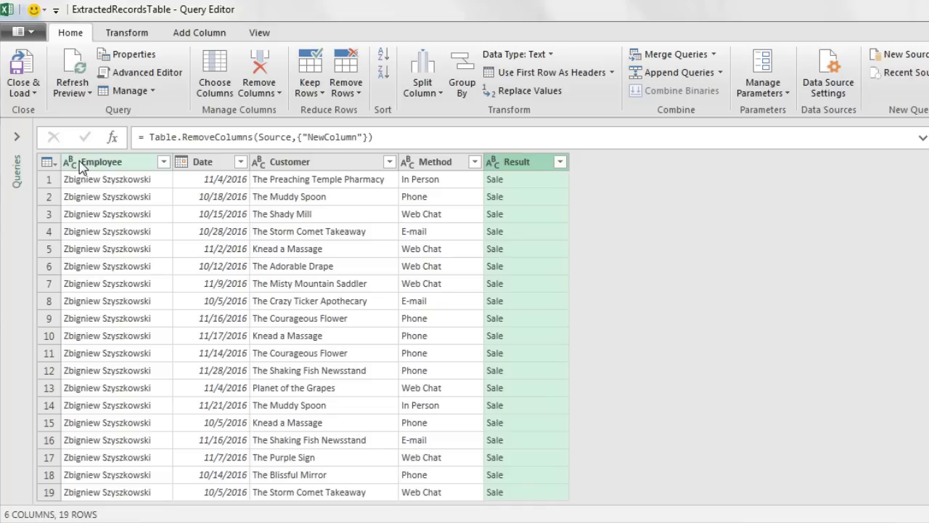
- Load ExtractedRecordsTable into the existing worksheet starting at cell I15, giving 19 rows
click(33, 93)
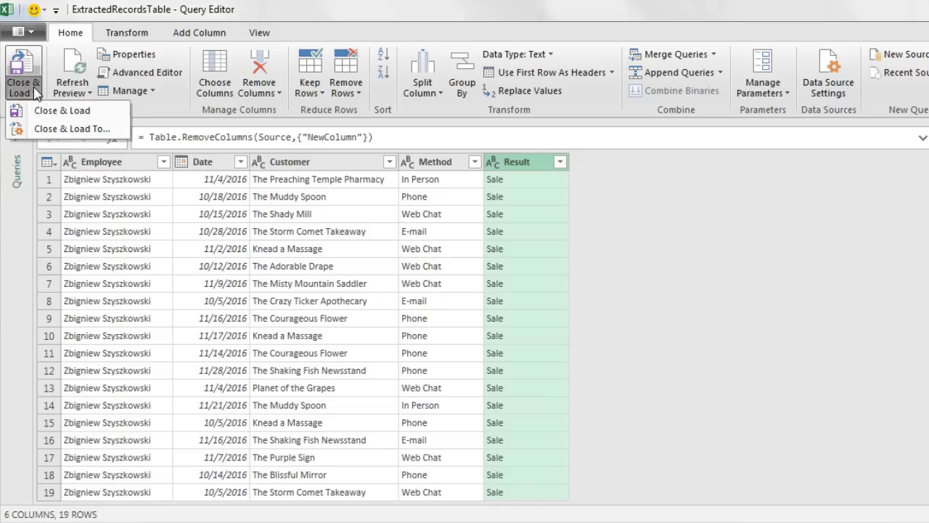
click(47, 130)
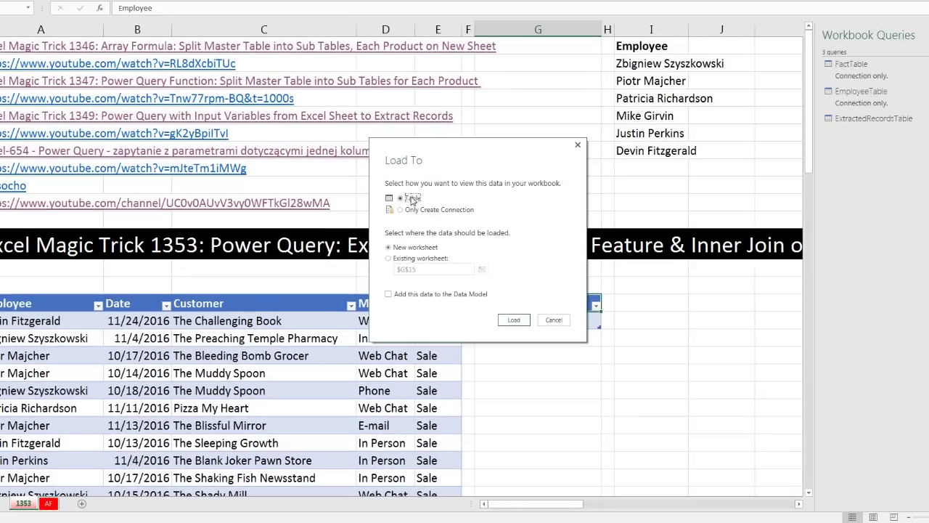
click(390, 259)
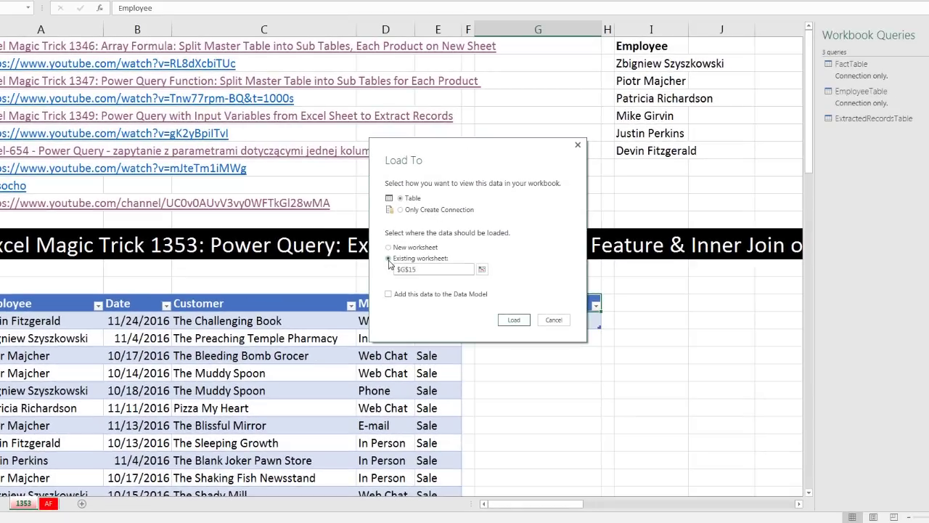
click(482, 270)
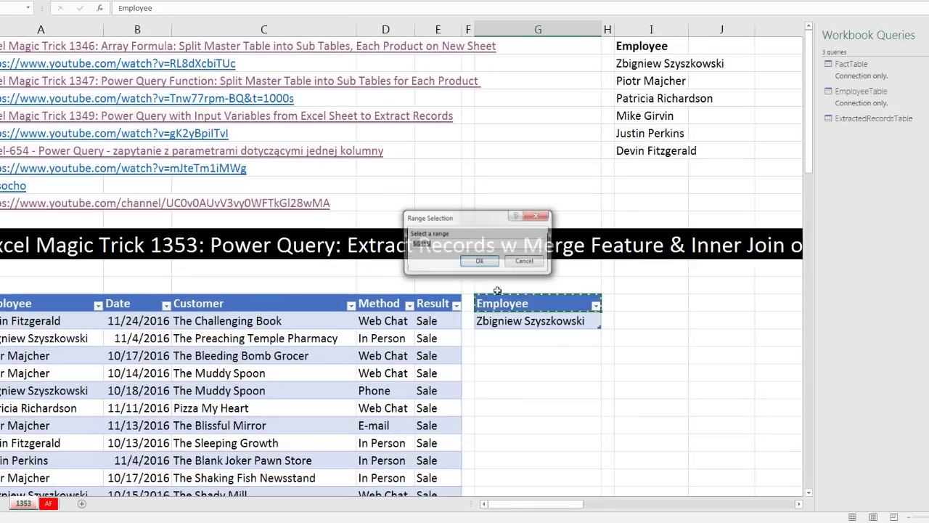
click(657, 304)
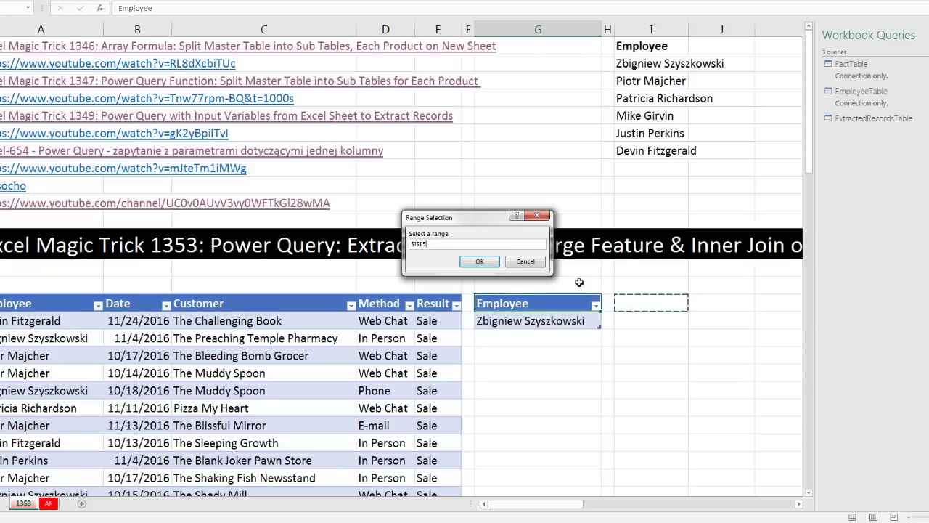
click(487, 266)
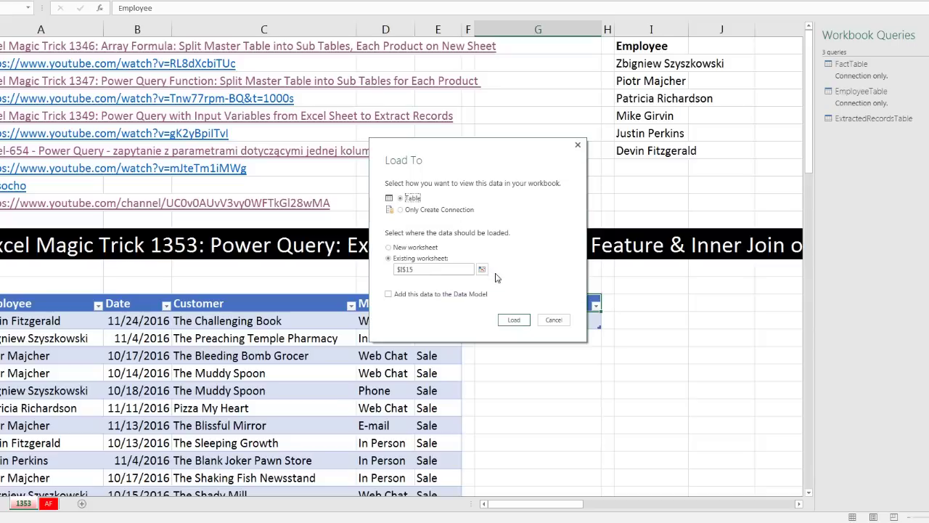
click(514, 320)
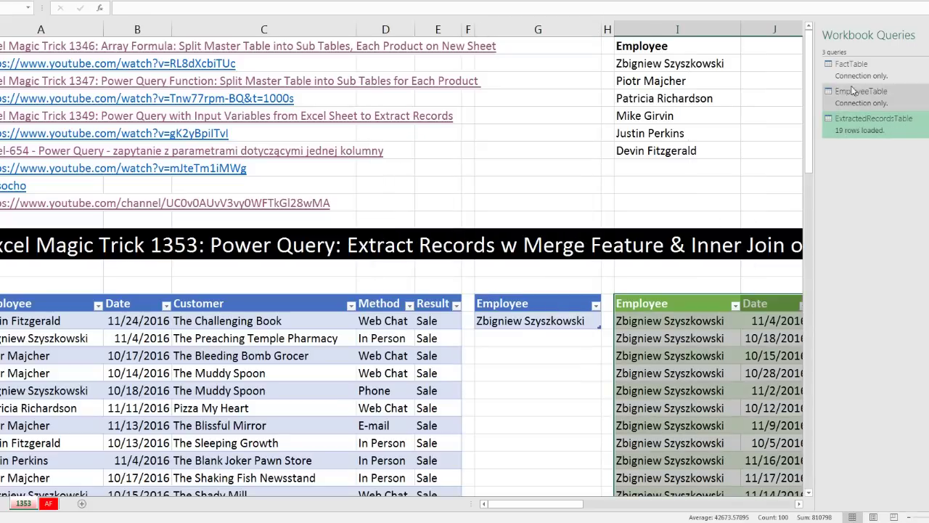
mouse_move(859, 143)
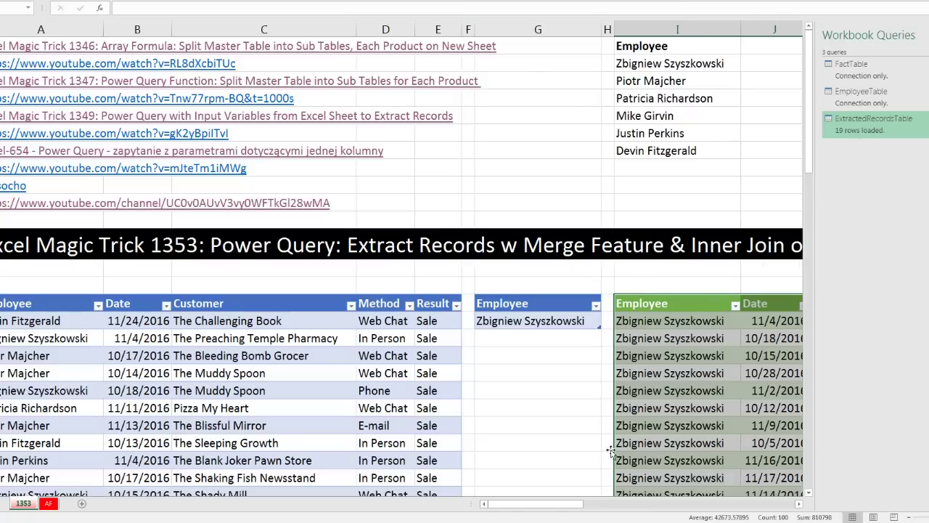
click(570, 407)
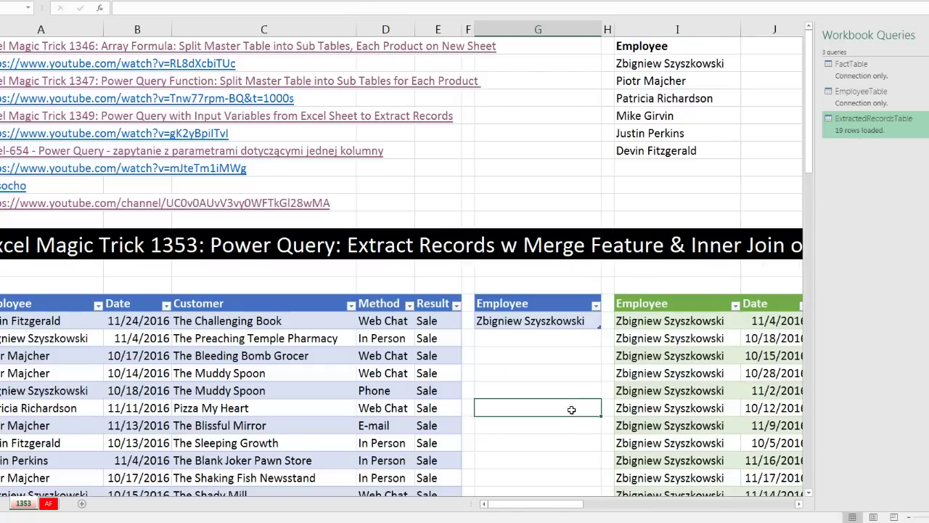
scroll(571, 409, down, 2)
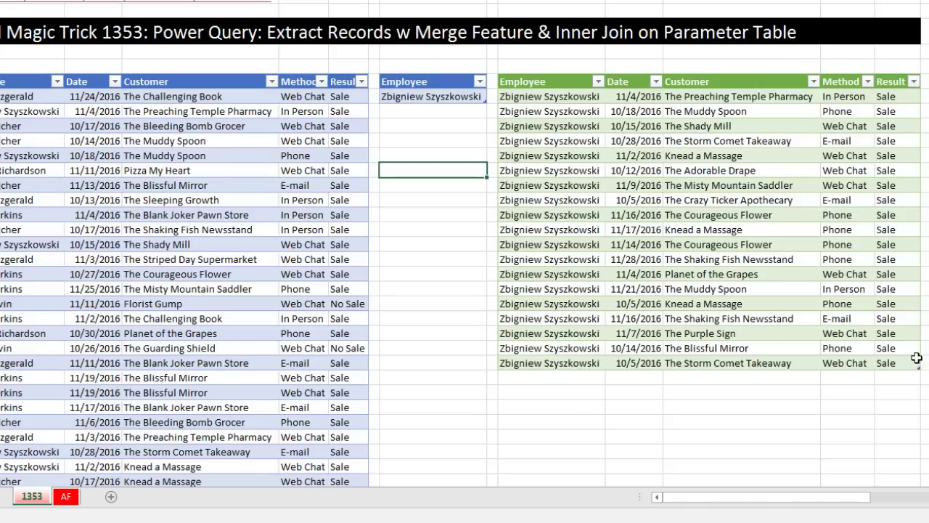
- Change the Employee parameter cell and refresh the results table
click(474, 98)
click(494, 97)
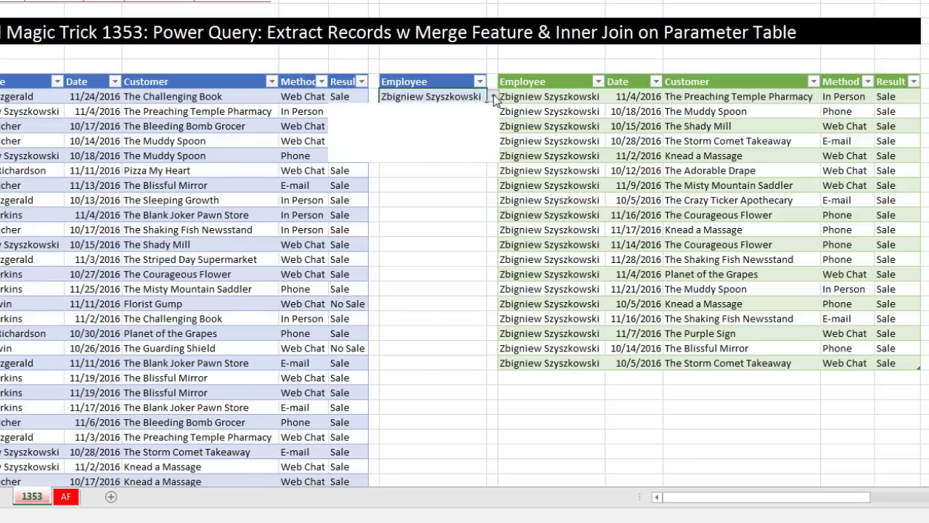
key(Escape)
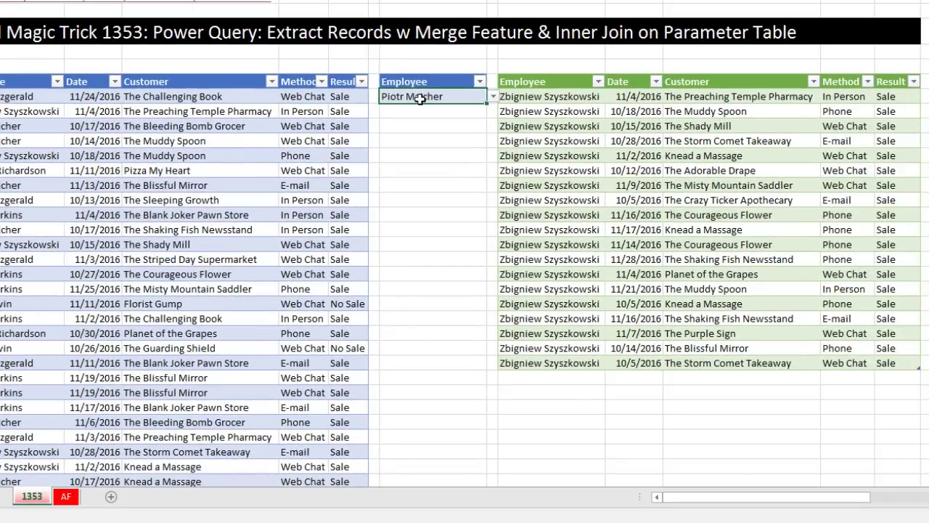
right_click(641, 96)
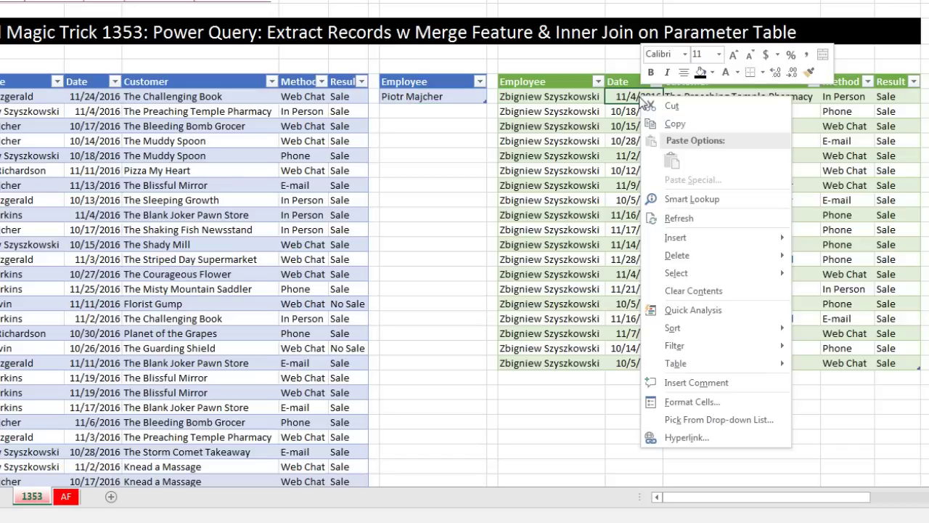
click(676, 218)
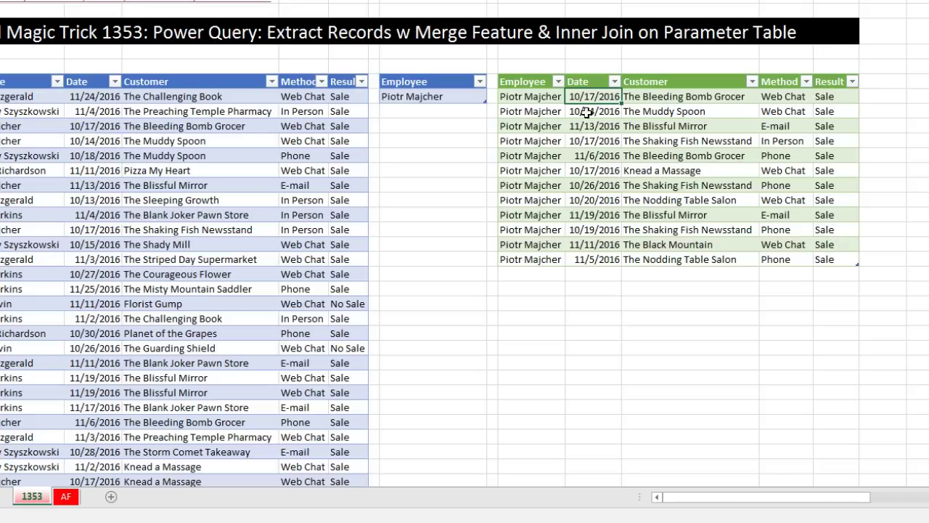
- Pick another employee as the parameter and refresh to list their seven records
click(465, 98)
click(493, 97)
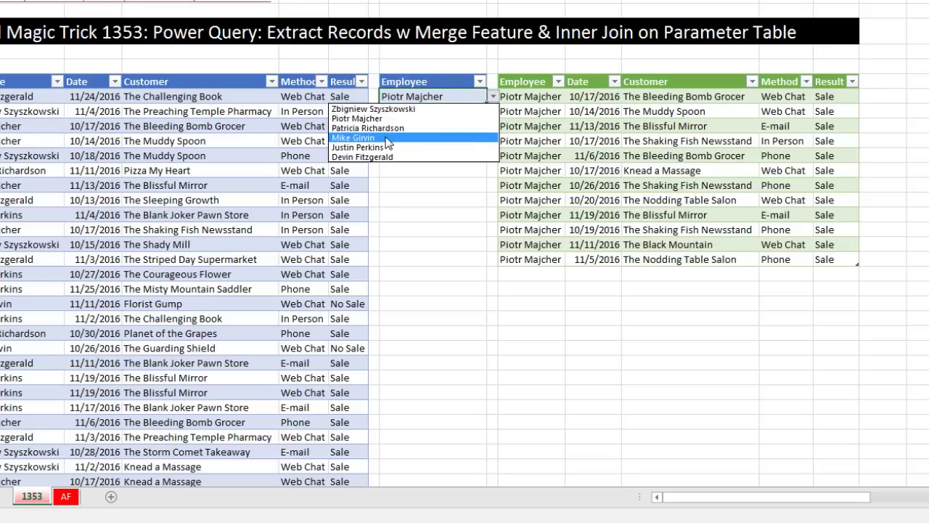
click(388, 141)
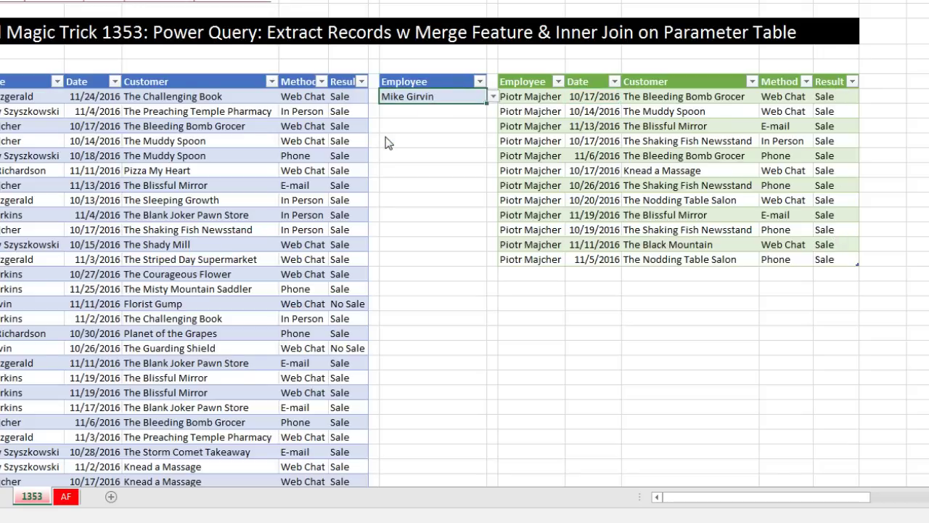
right_click(616, 113)
click(654, 234)
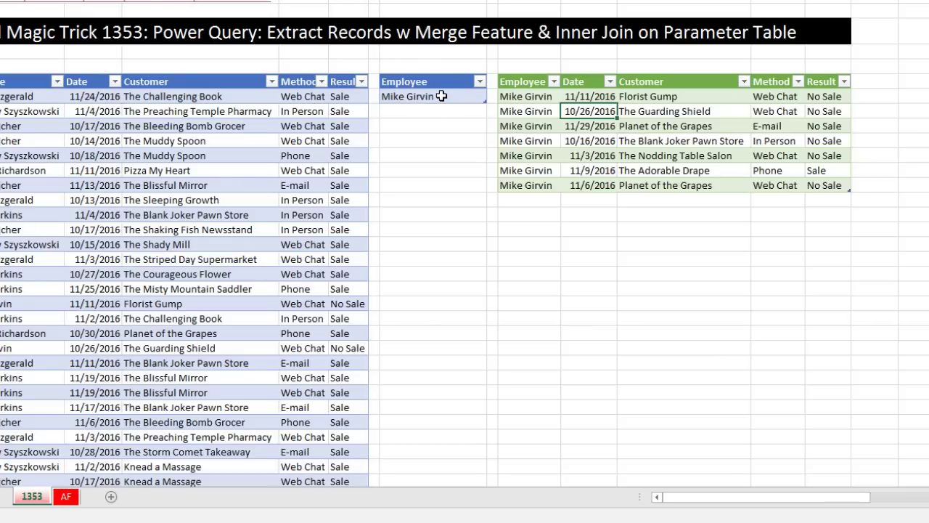
- Add a second row to the Employee parameter table holding another employee
click(439, 97)
key(Tab)
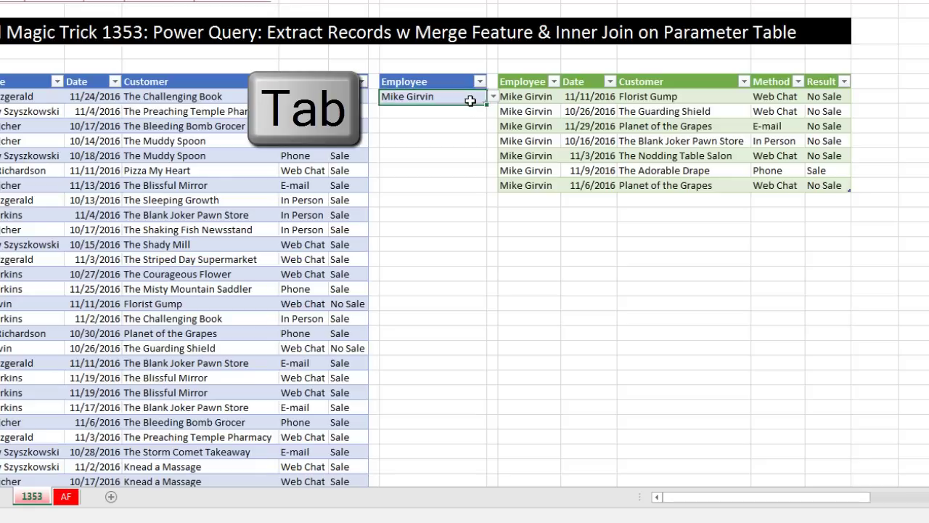
key(Tab)
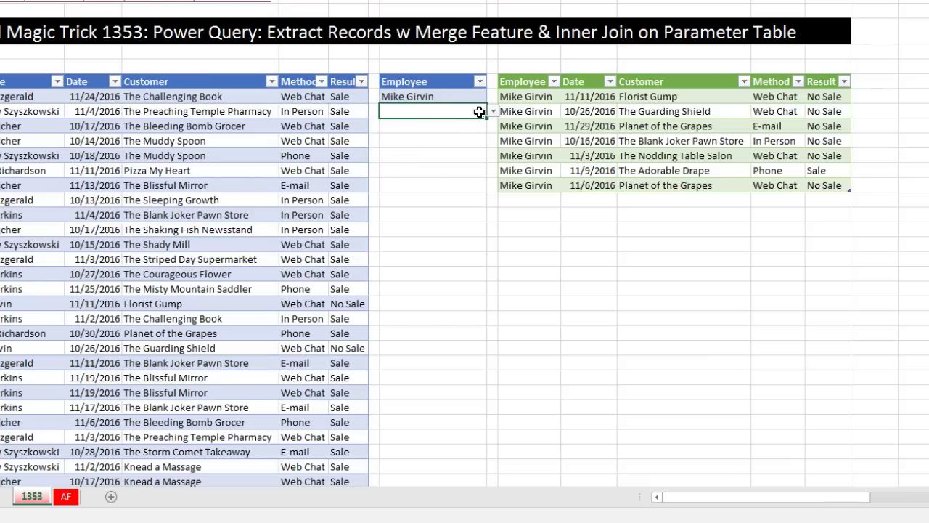
click(493, 111)
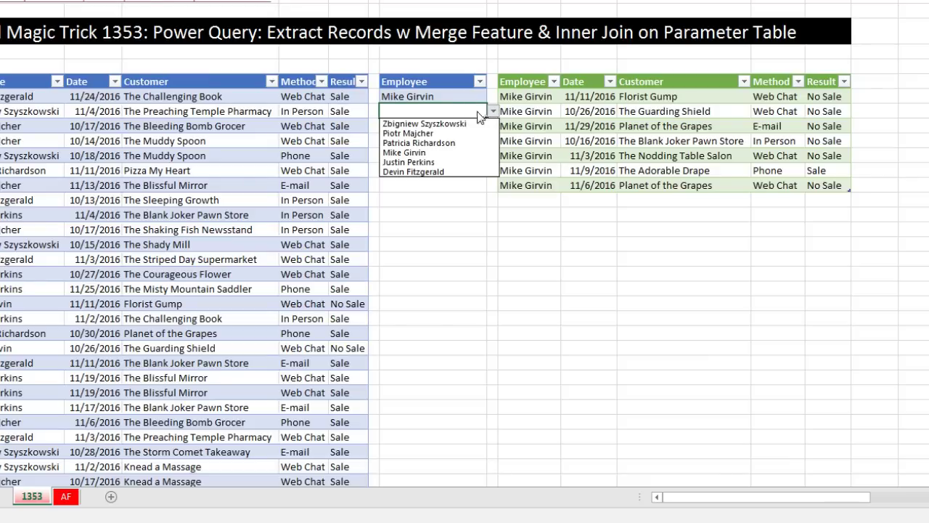
click(426, 134)
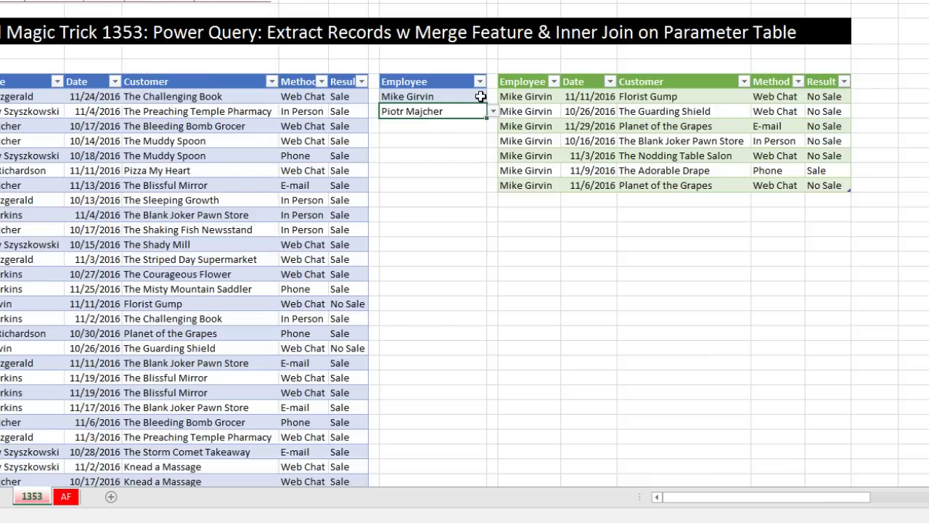
- Switch the first parameter to a different employee and refresh the query results table
click(481, 97)
click(493, 96)
click(464, 106)
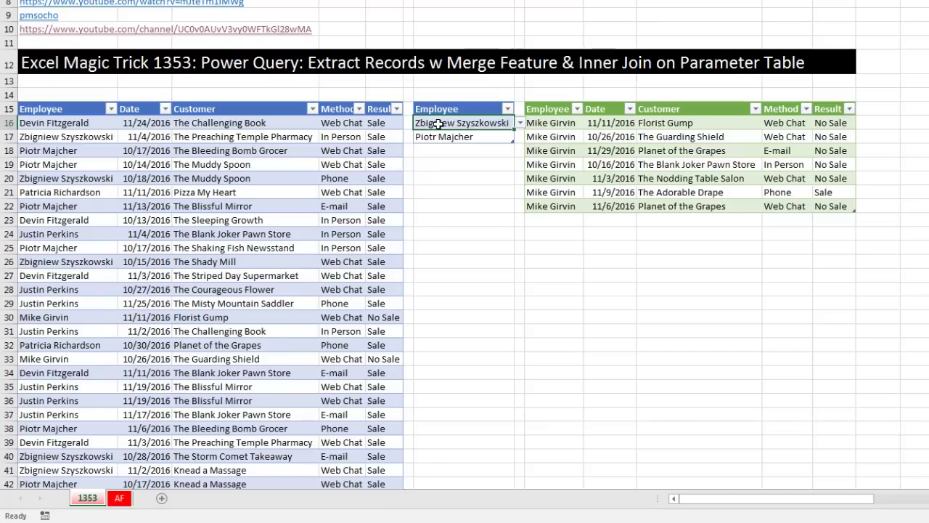
click(93, 122)
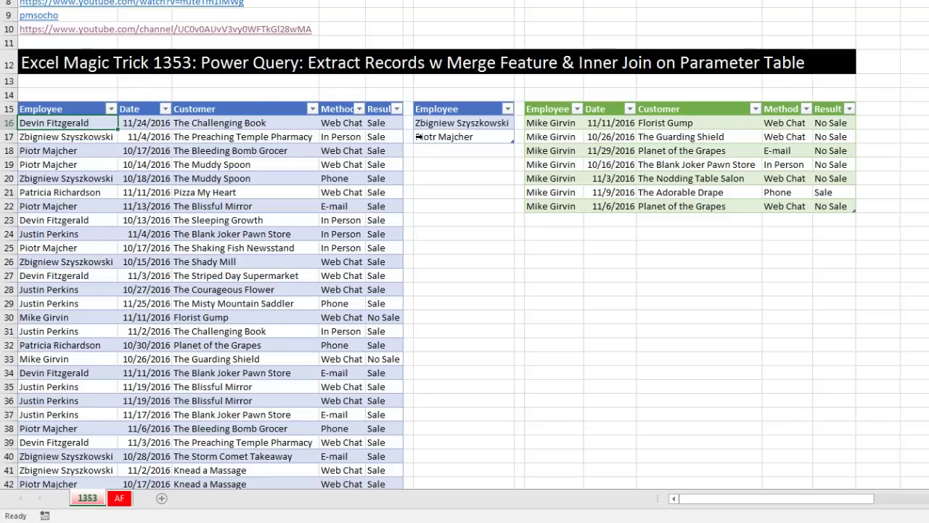
scroll(436, 124, up, 3)
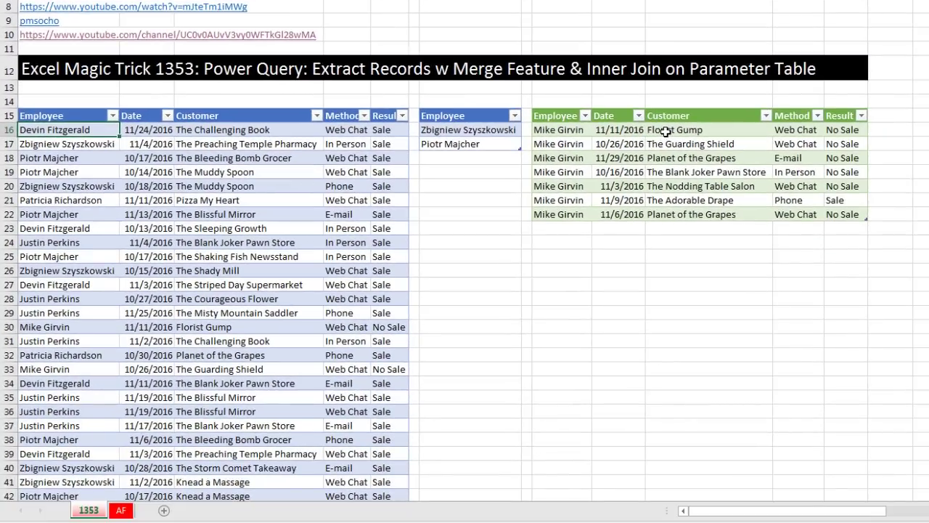
right_click(855, 280)
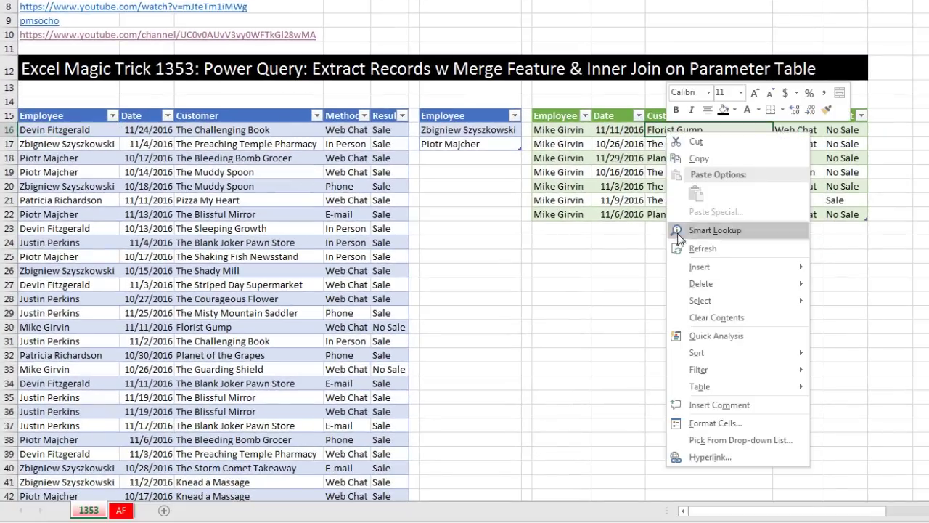
click(685, 250)
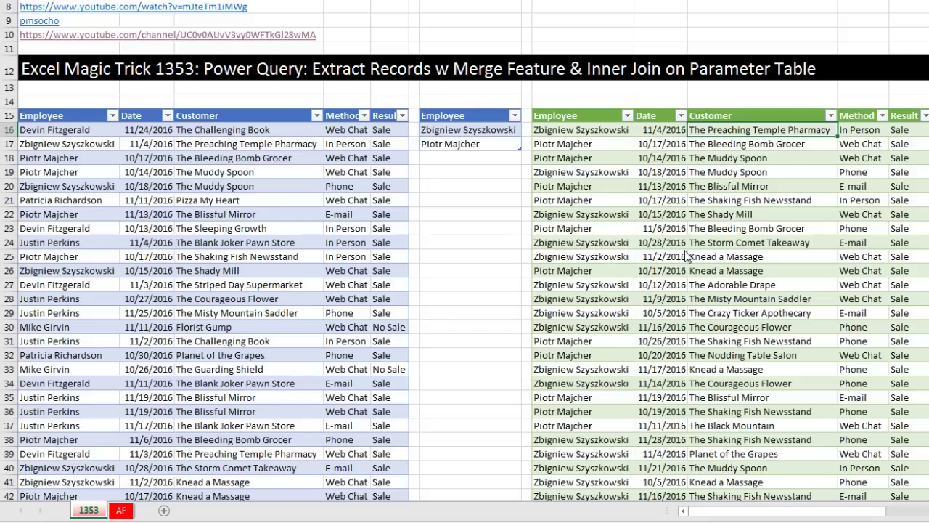
- On the AF sheet, start an Advanced Filter on the sales data table
click(120, 511)
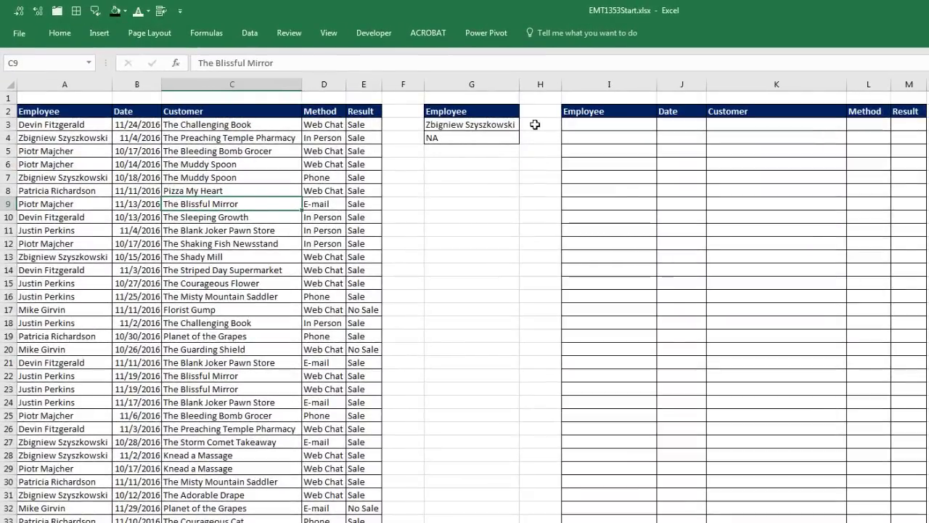
click(239, 124)
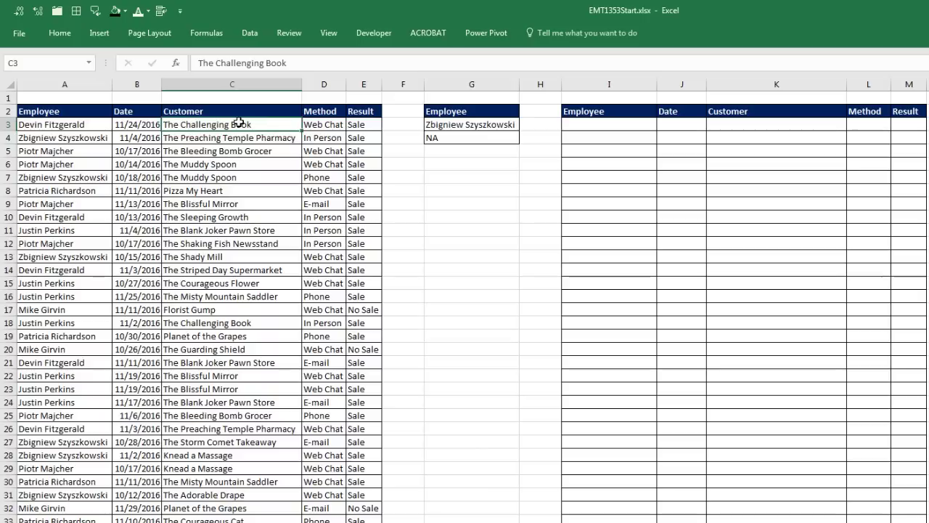
click(249, 34)
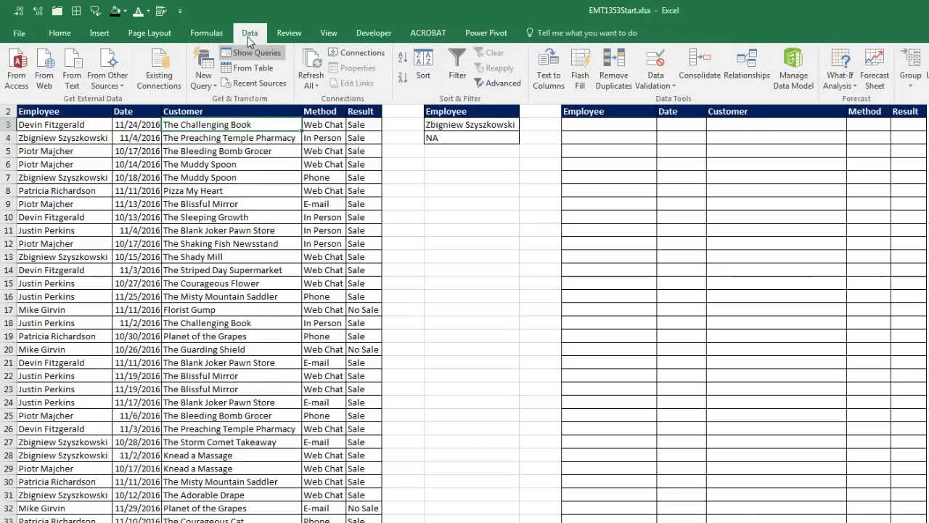
click(490, 85)
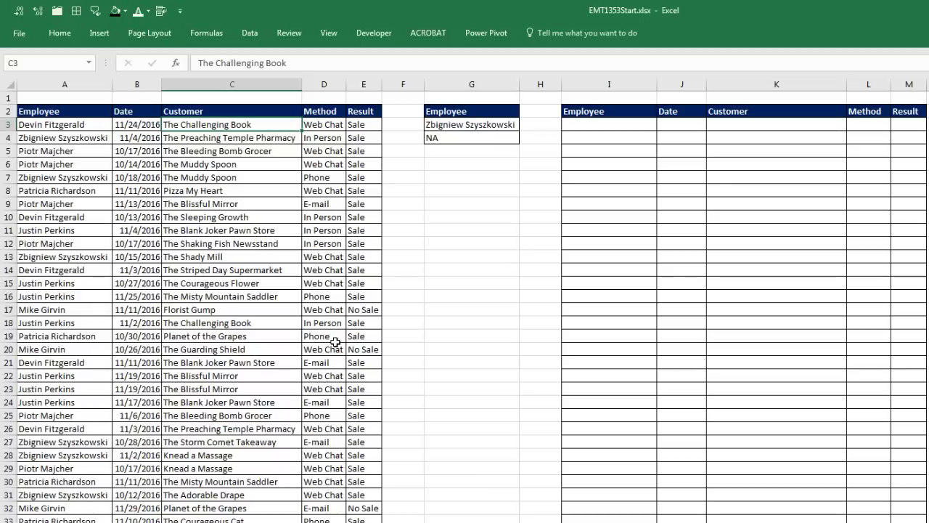
key(alt)
key(a)
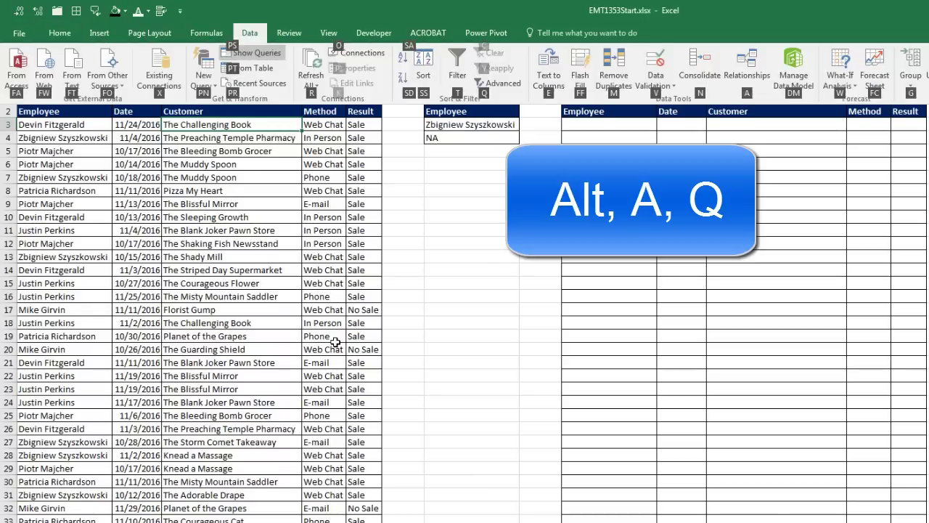
key(q)
drag(626, 281, 473, 184)
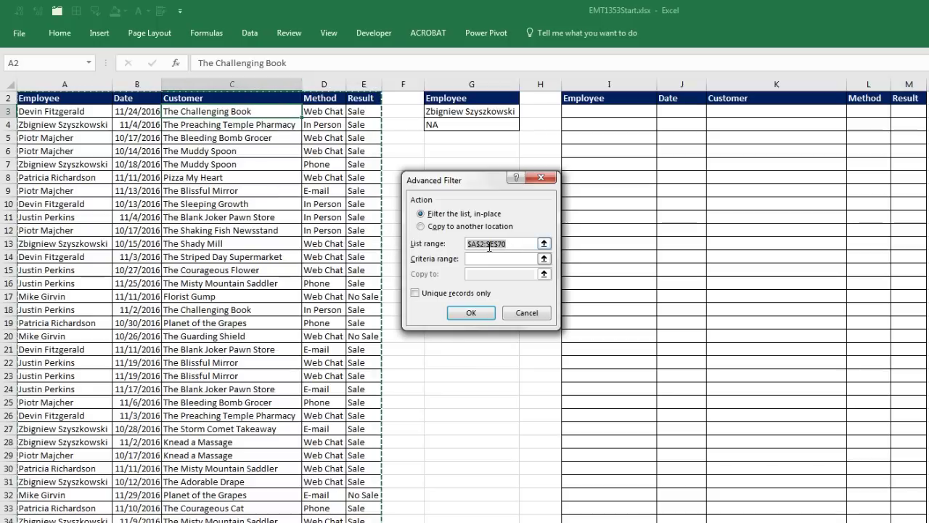
- Copy matching records elsewhere using criteria $G$2:$G$4 and output range $I$2:$M$2
click(421, 226)
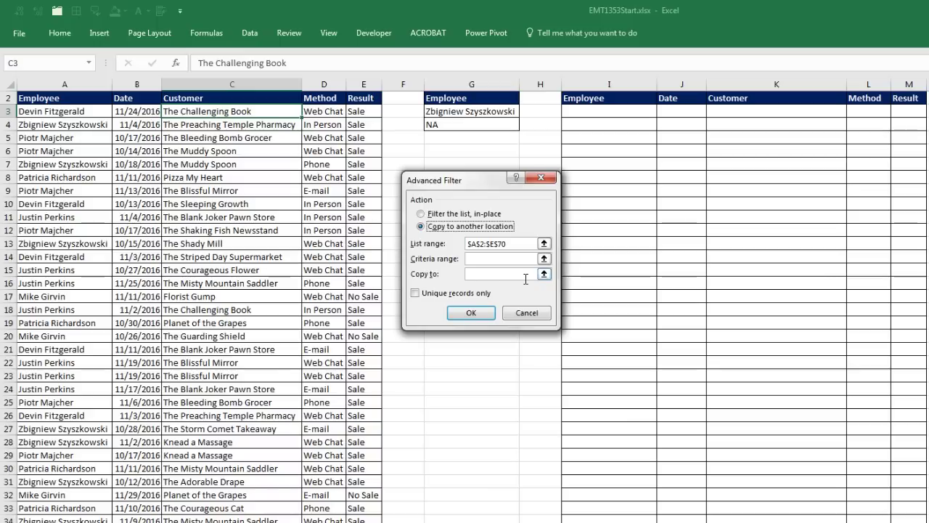
click(500, 258)
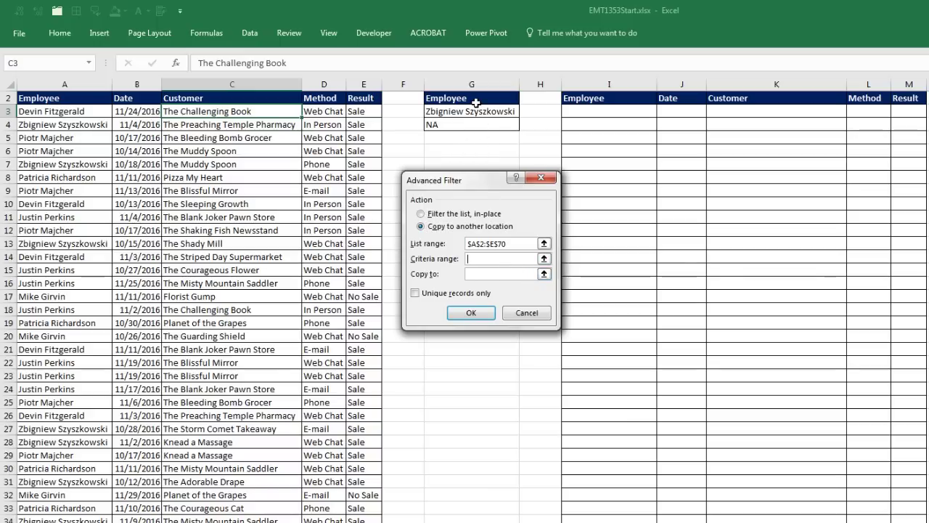
drag(472, 95, 475, 122)
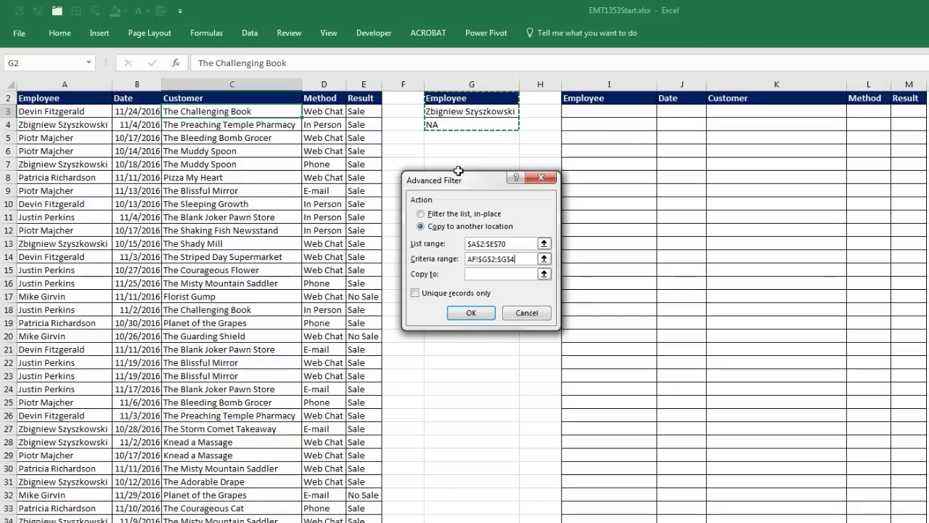
click(481, 275)
drag(571, 104, 906, 112)
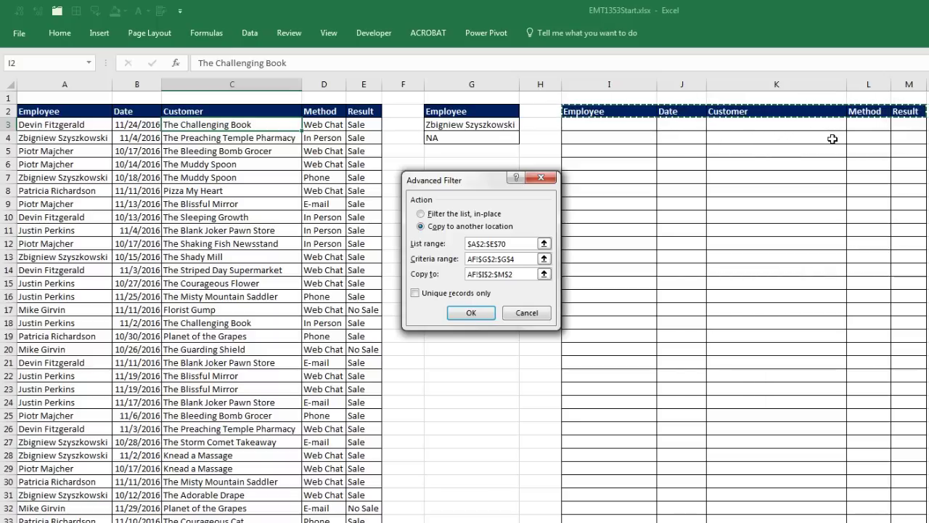
click(475, 319)
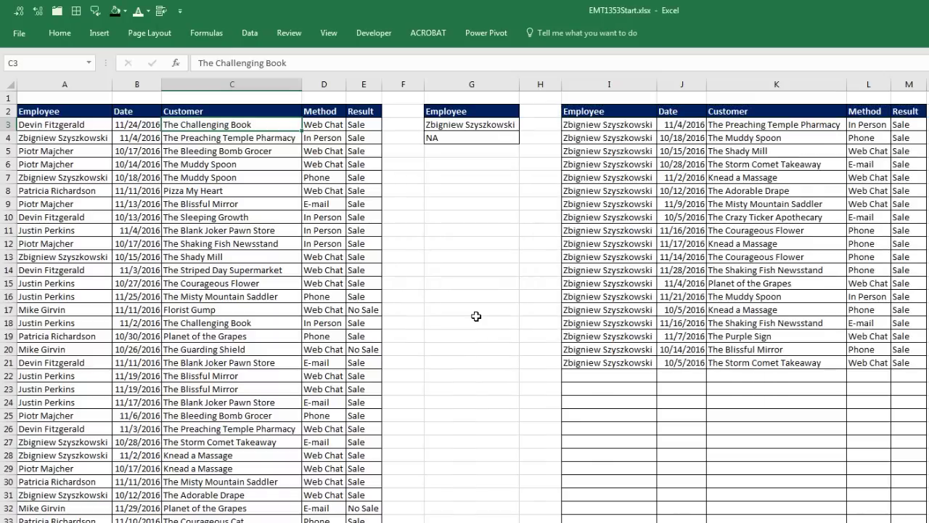
- Choose a different employee in criteria cell G3
click(480, 126)
click(525, 125)
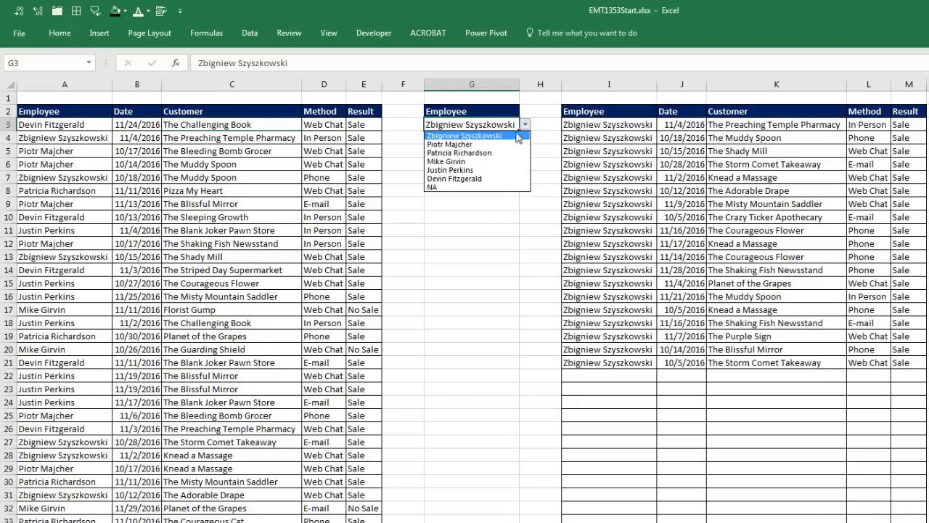
click(485, 145)
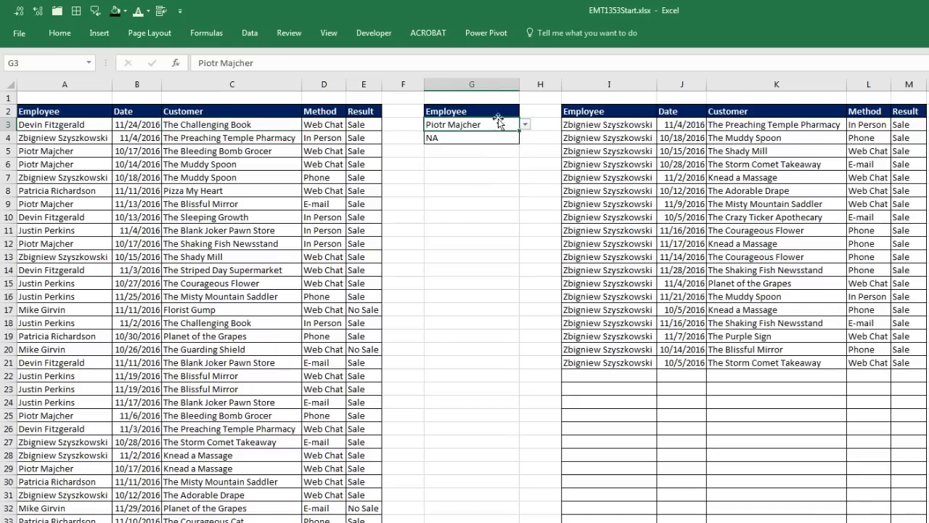
- Rerun Advanced Filter copying to another location, listing that employee's 12 records in I:M
click(207, 152)
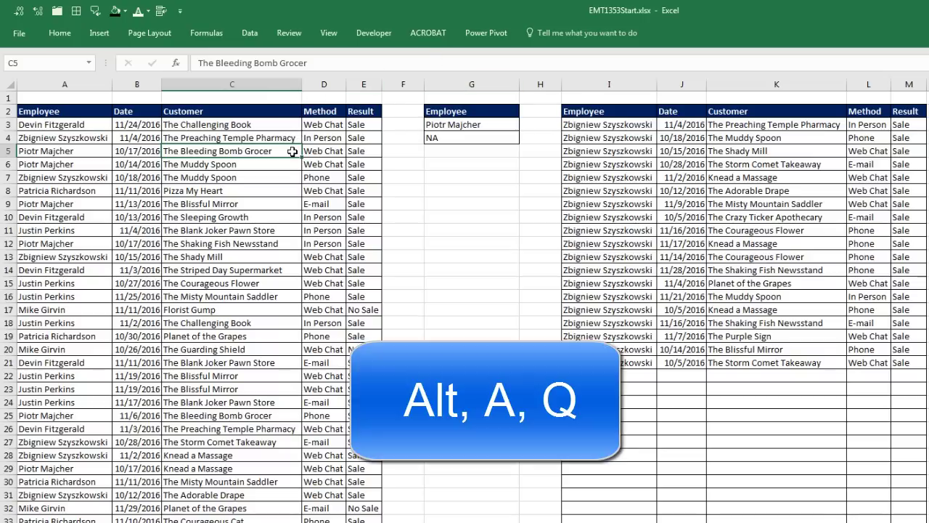
key(alt)
key(a)
key(q)
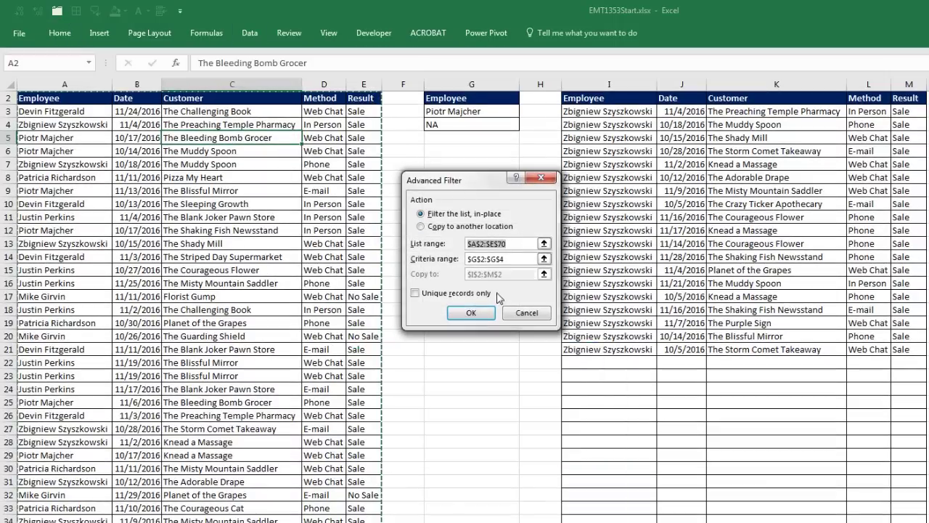
click(422, 228)
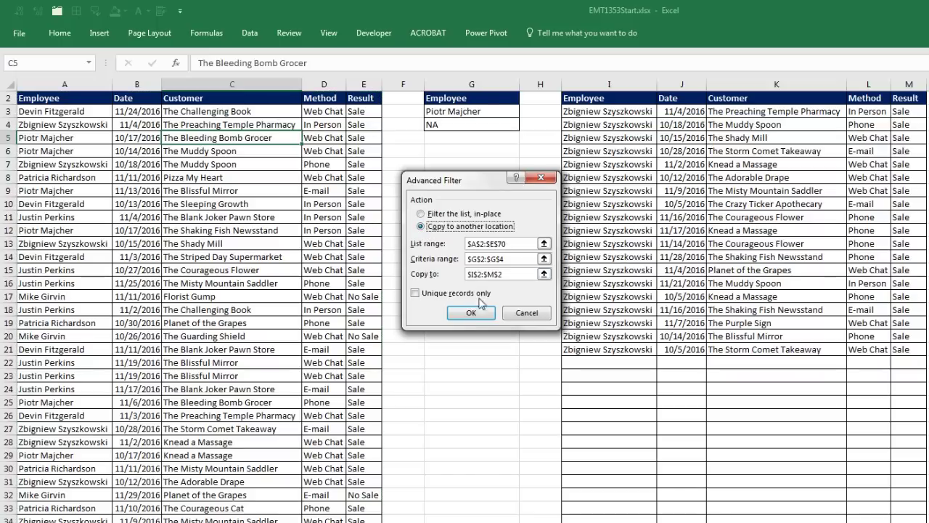
click(474, 313)
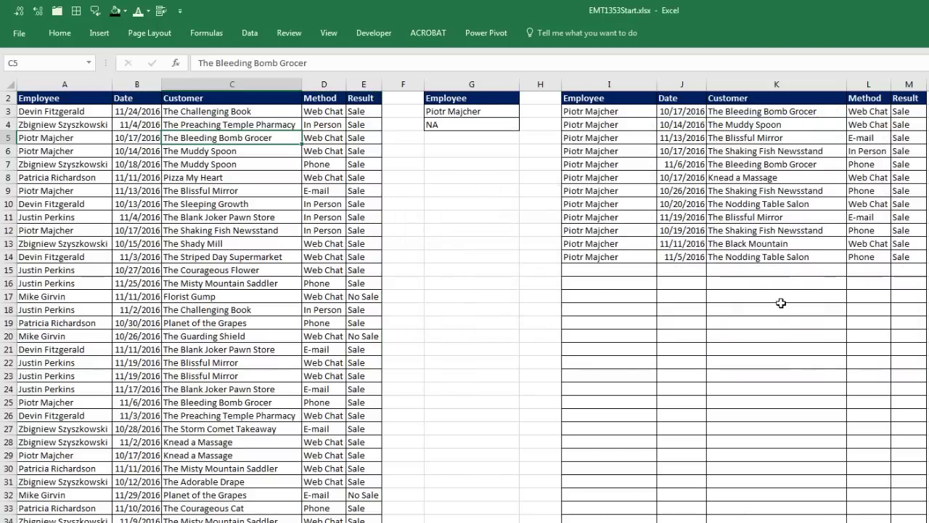
scroll(782, 319, up, 1)
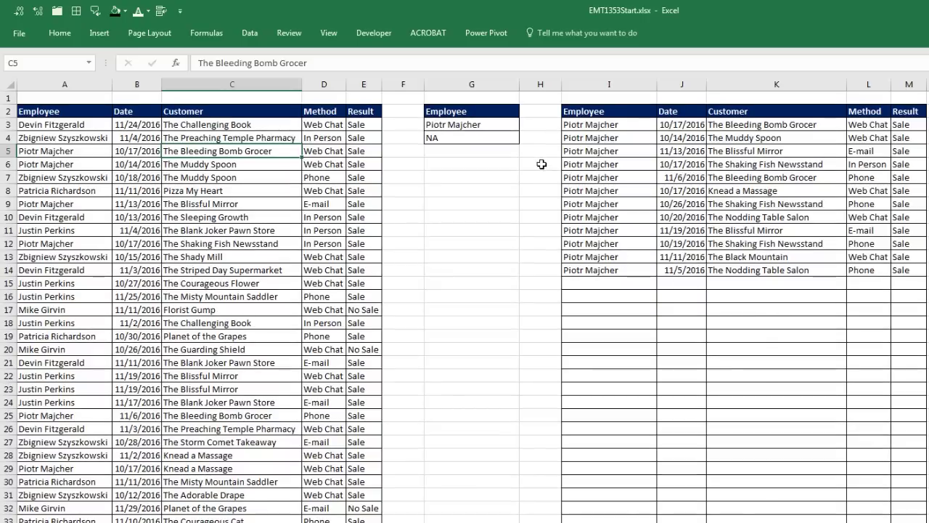
- Replace NA in criteria cell G4 with a second employee
click(506, 138)
click(525, 138)
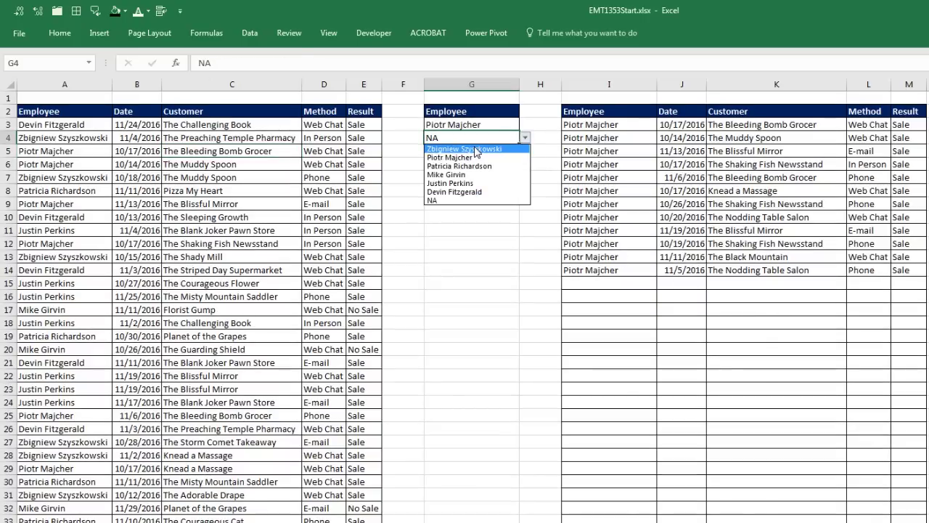
click(476, 149)
- Rerun Advanced Filter with copy-to output, extracting both employees' records into I:M
click(257, 169)
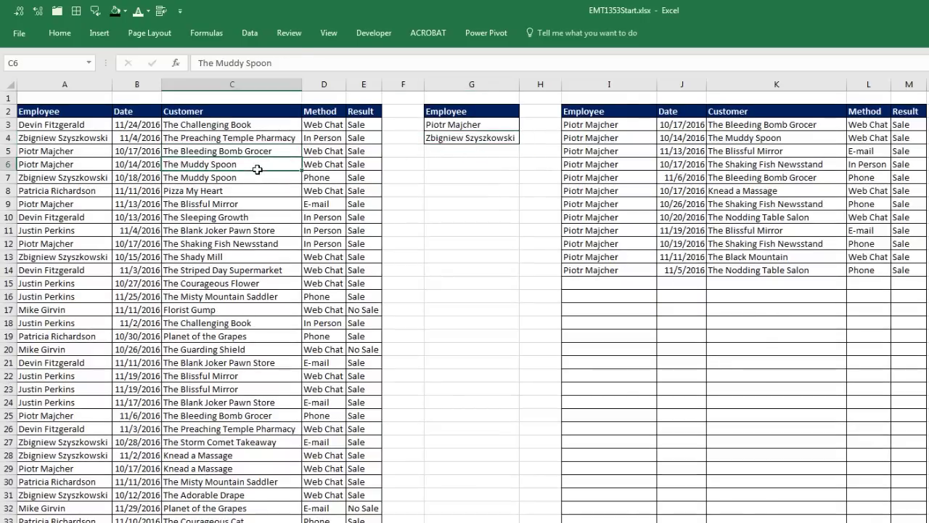
key(alt)
key(a)
key(q)
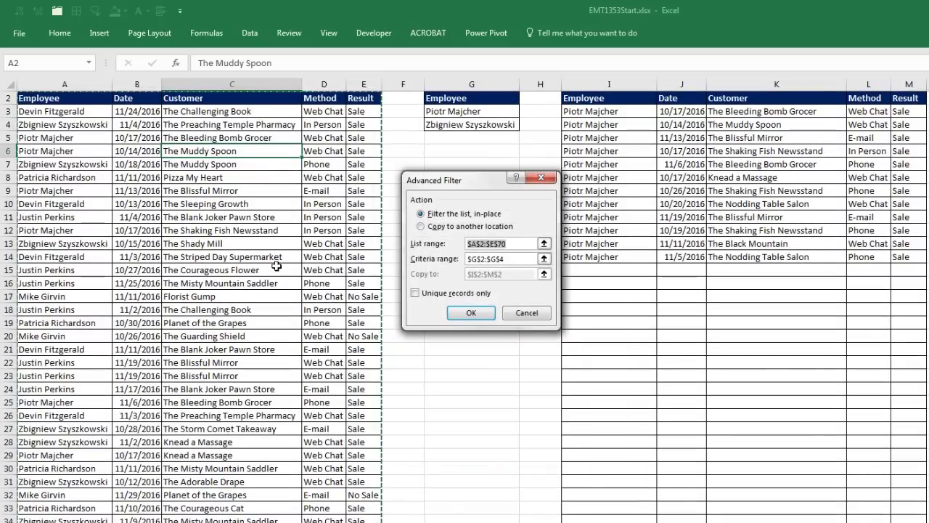
key(alt+o)
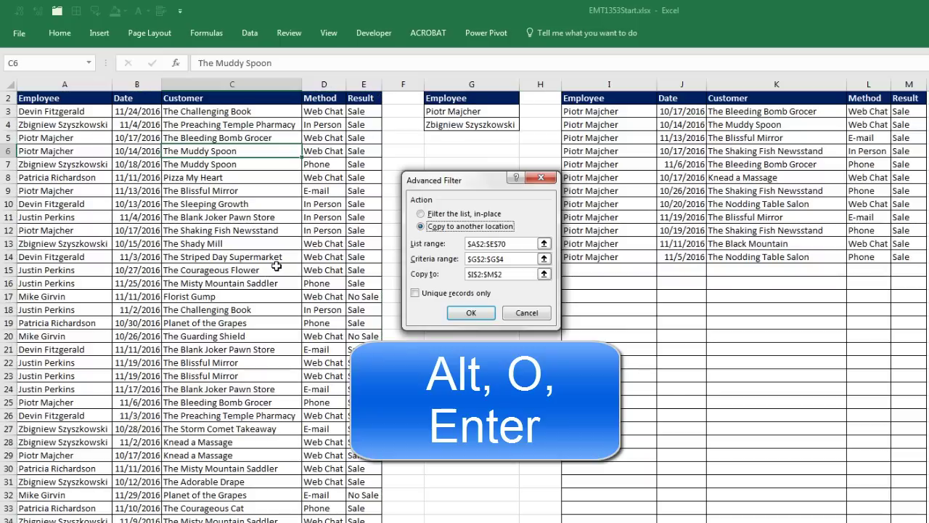
key(Return)
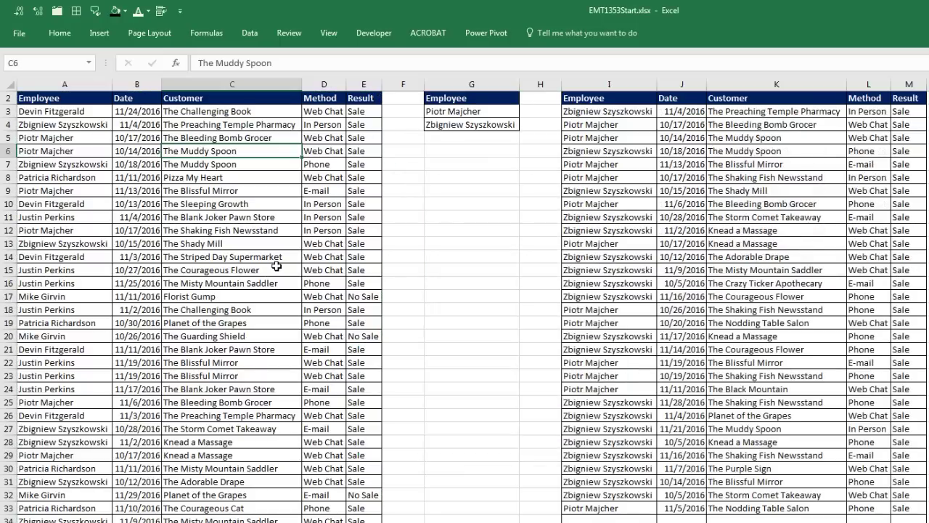
scroll(351, 277, up, 1)
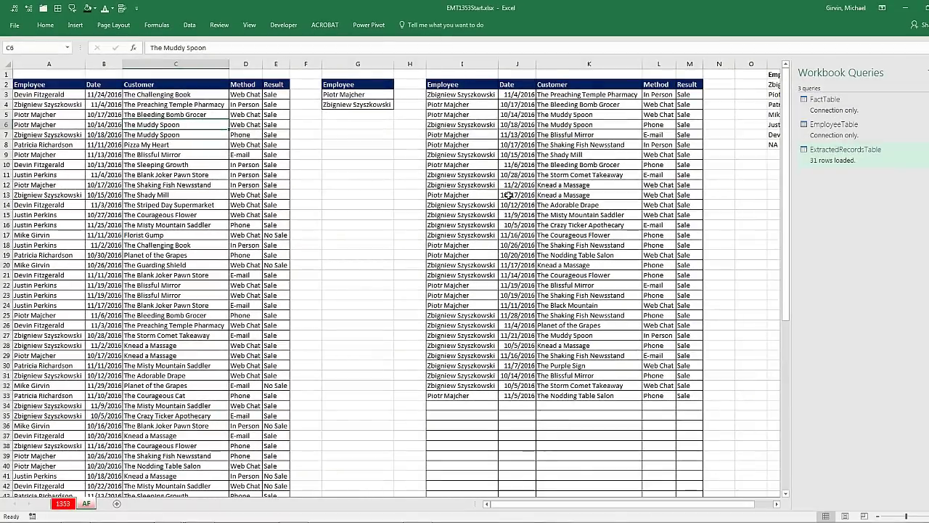
- Return to the 1353 sheet showing the merged query table with both employees' records
click(86, 503)
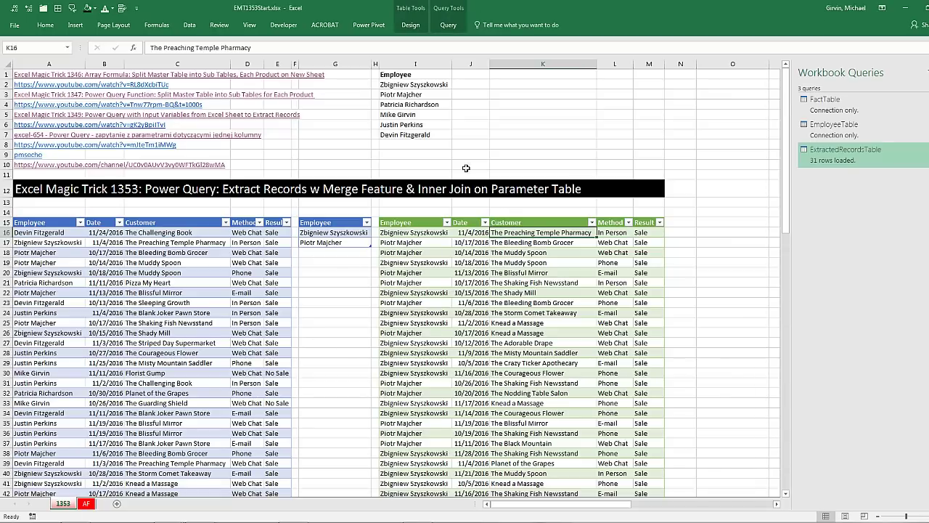